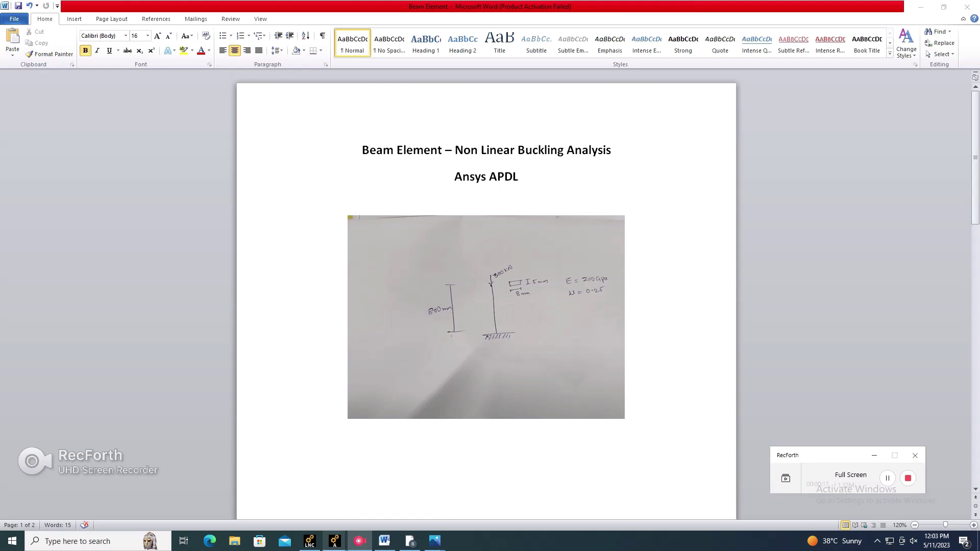
# Switch to Ansys Mechanical APDL and restrict the GUI preferences to the Structural discipline
pyautogui.moveTo(334, 541)
pyautogui.click(363, 497)
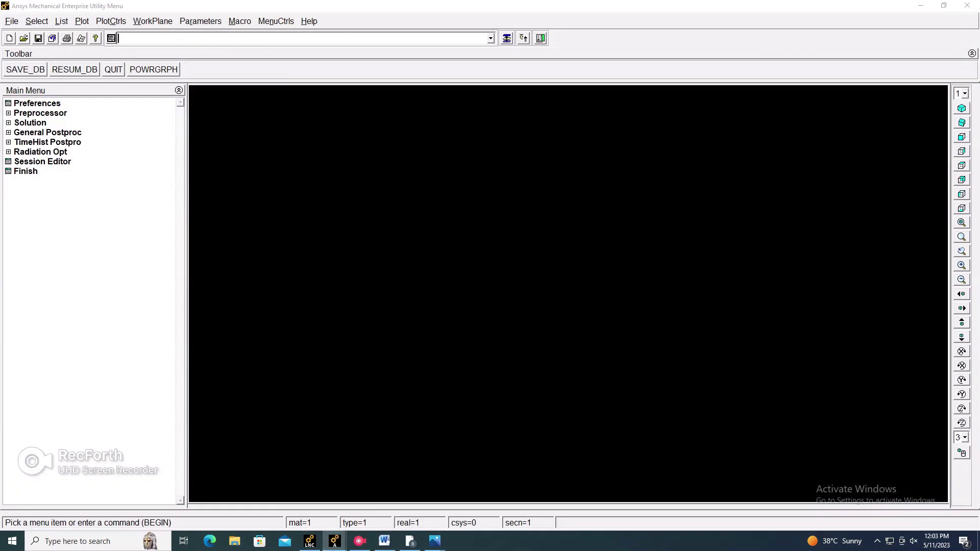
pyautogui.click(37, 103)
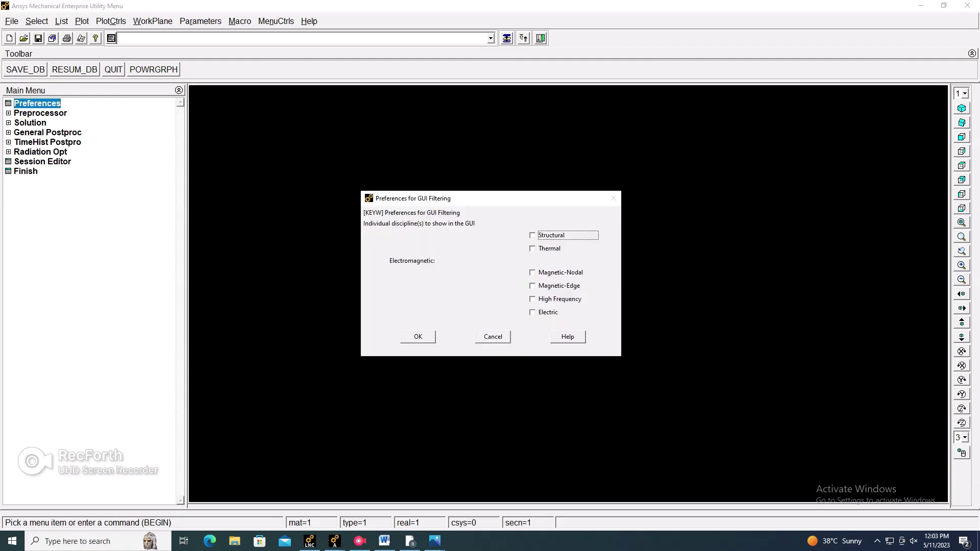
pyautogui.press('Return')
# Add the 2 node 188 beam as element type 1
pyautogui.click(40, 113)
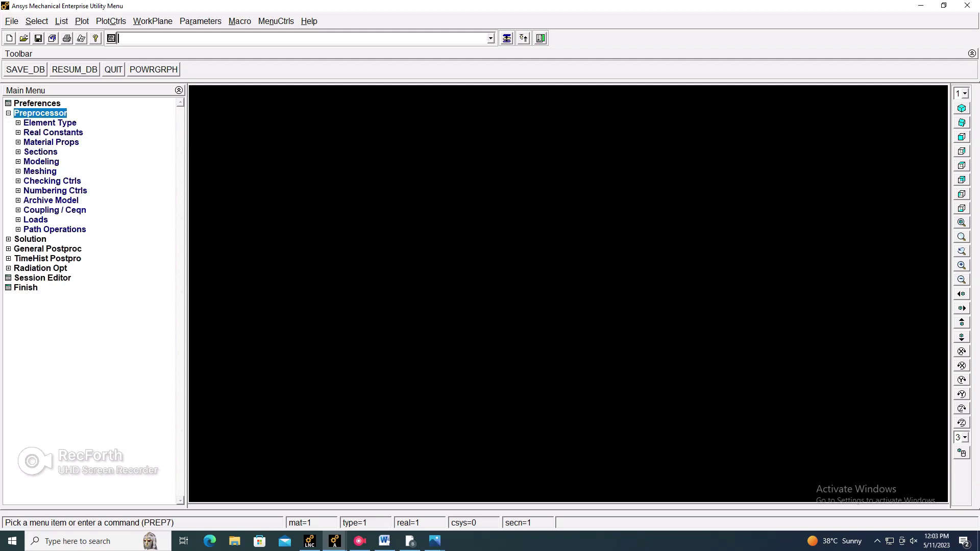
pyautogui.click(49, 123)
pyautogui.click(63, 132)
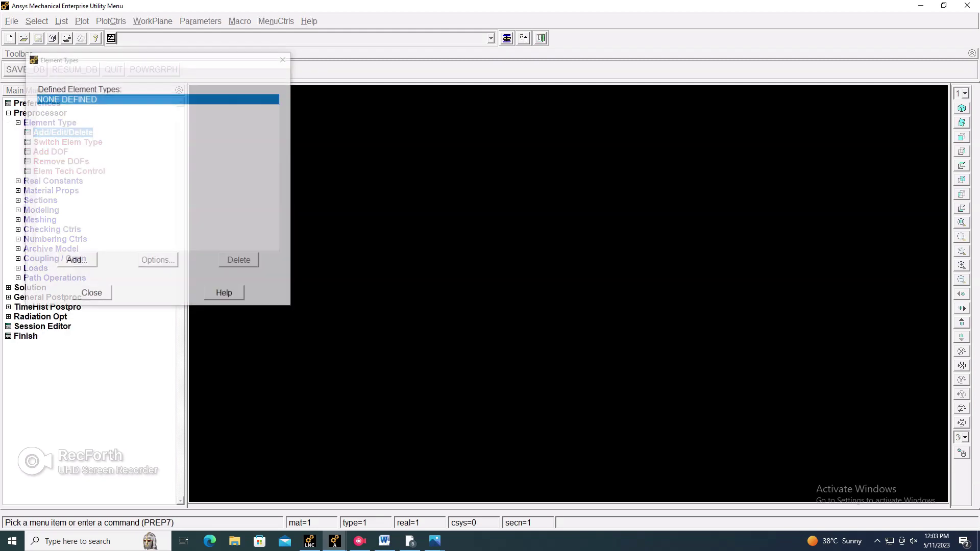
pyautogui.click(76, 261)
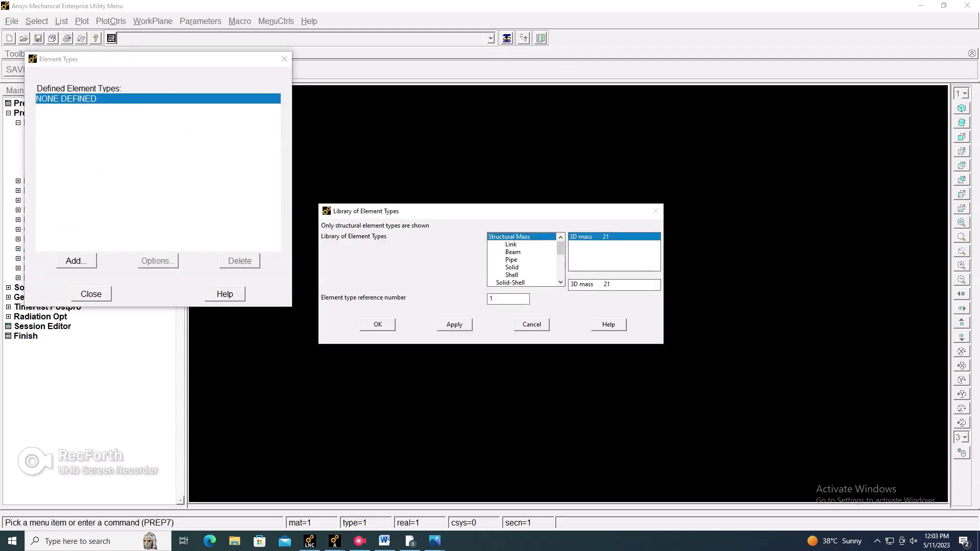
pyautogui.click(512, 252)
pyautogui.click(591, 244)
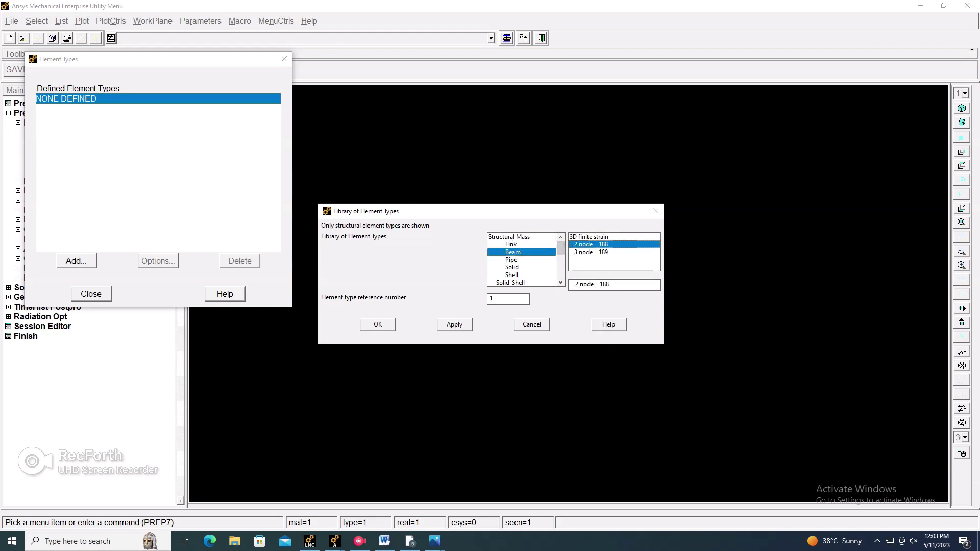
pyautogui.click(378, 325)
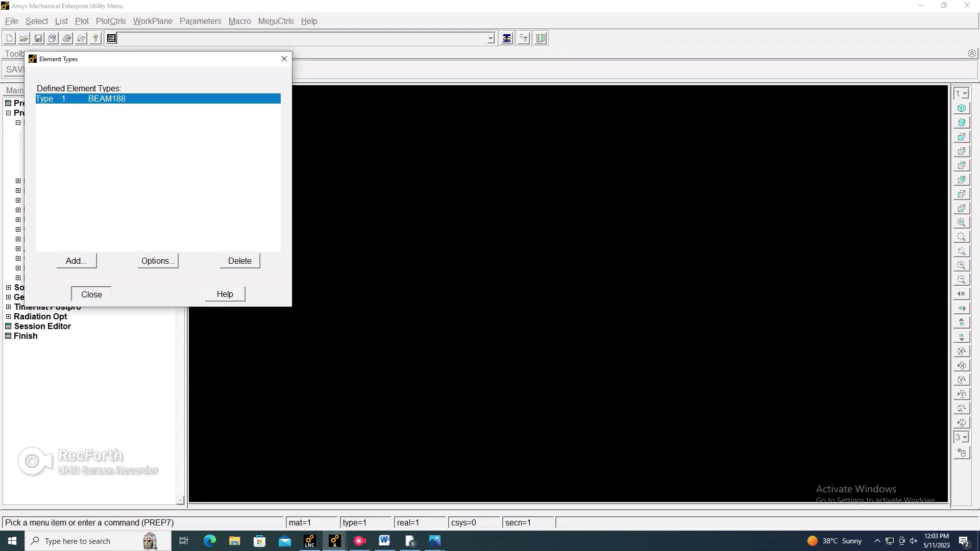
pyautogui.click(91, 294)
pyautogui.click(18, 122)
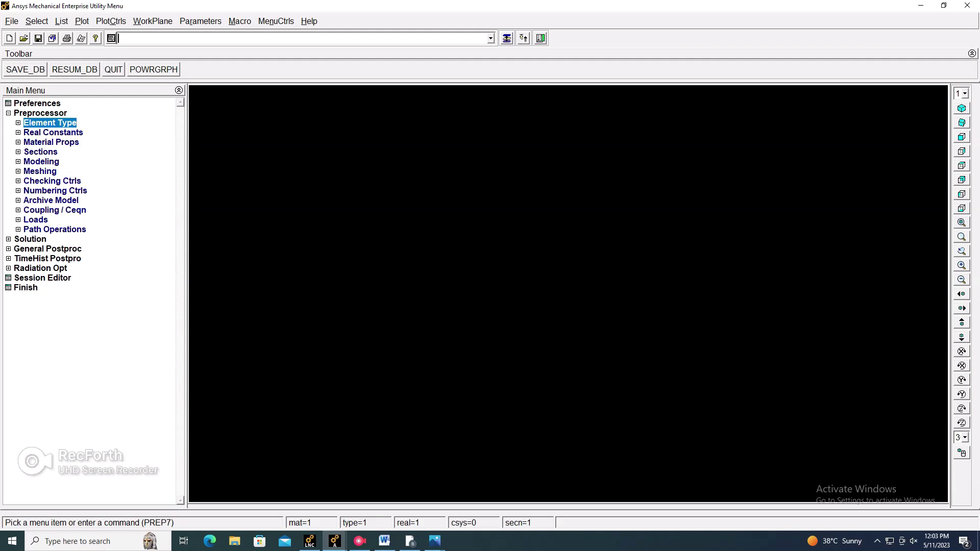
# Define a linear elastic isotropic model for material 1 with EX 2e5 and PRXY 0.3
pyautogui.click(51, 143)
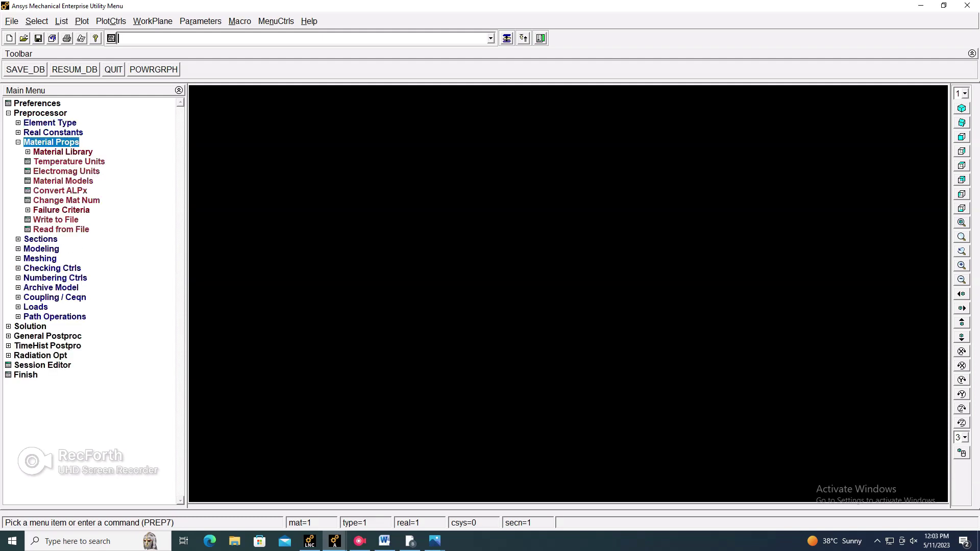
pyautogui.click(63, 181)
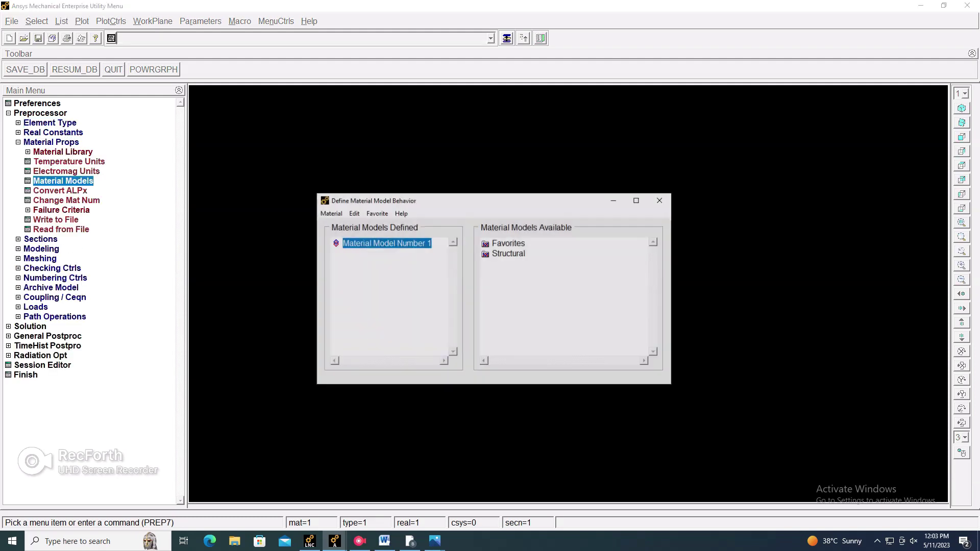
pyautogui.doubleClick(509, 253)
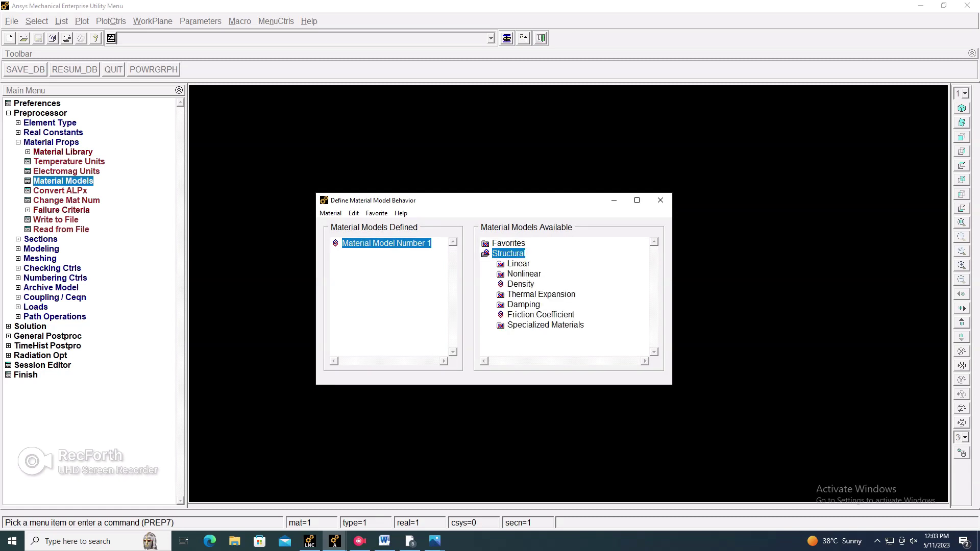
pyautogui.doubleClick(519, 264)
pyautogui.doubleClick(535, 274)
pyautogui.doubleClick(552, 284)
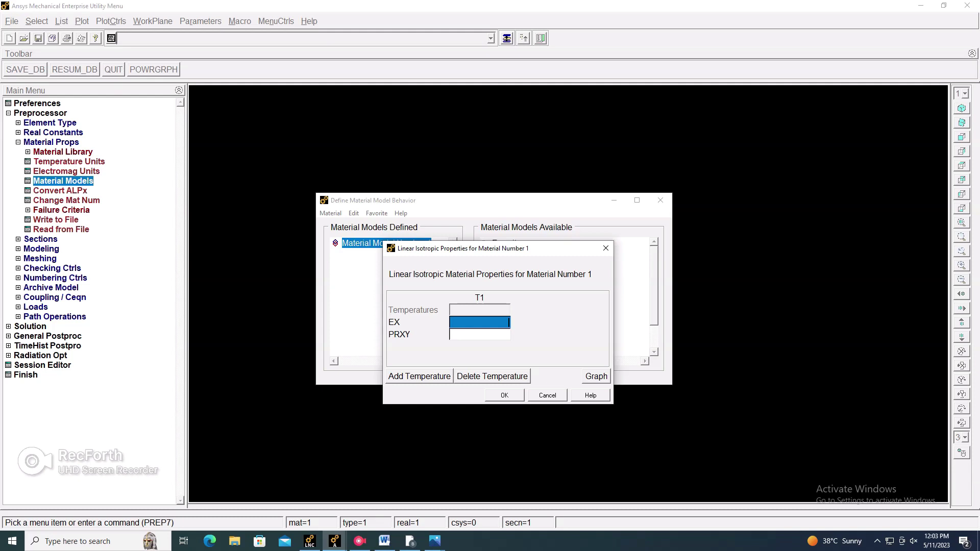
pyautogui.write('2e5')
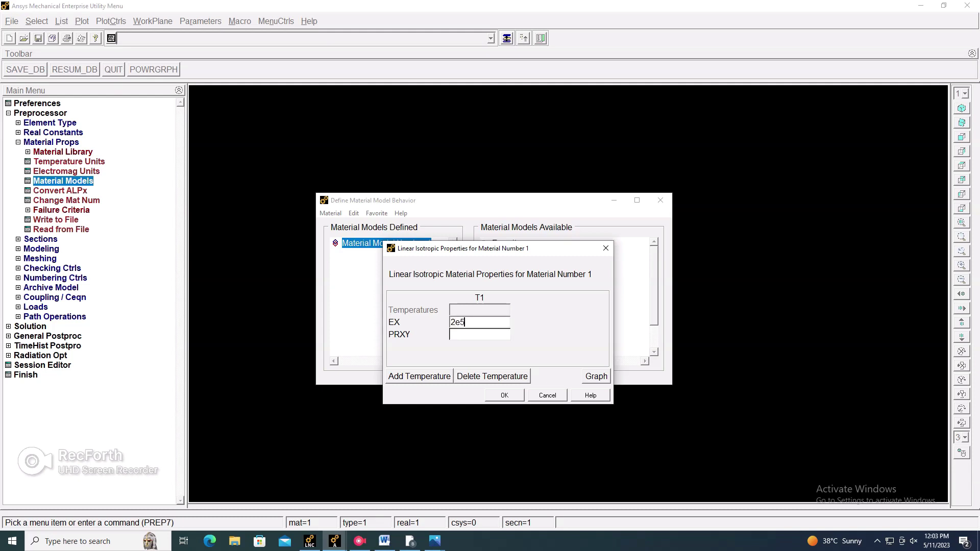
pyautogui.press('Tab')
pyautogui.write('.3')
pyautogui.press('Return')
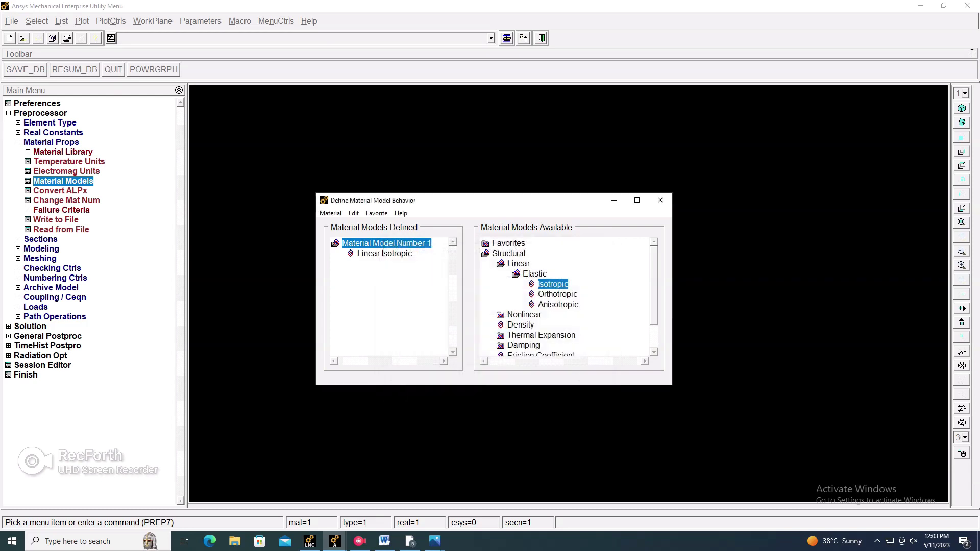
pyautogui.click(330, 213)
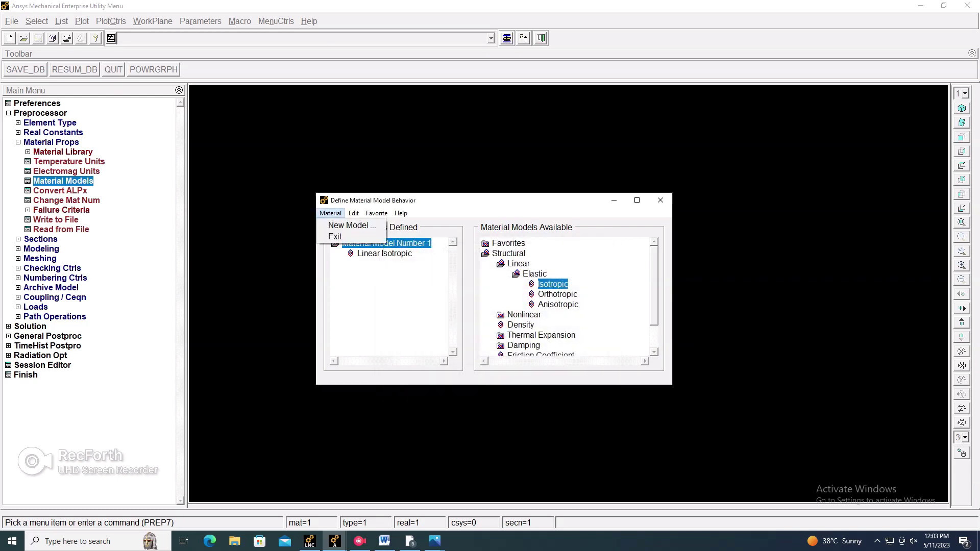
pyautogui.click(337, 237)
pyautogui.click(18, 142)
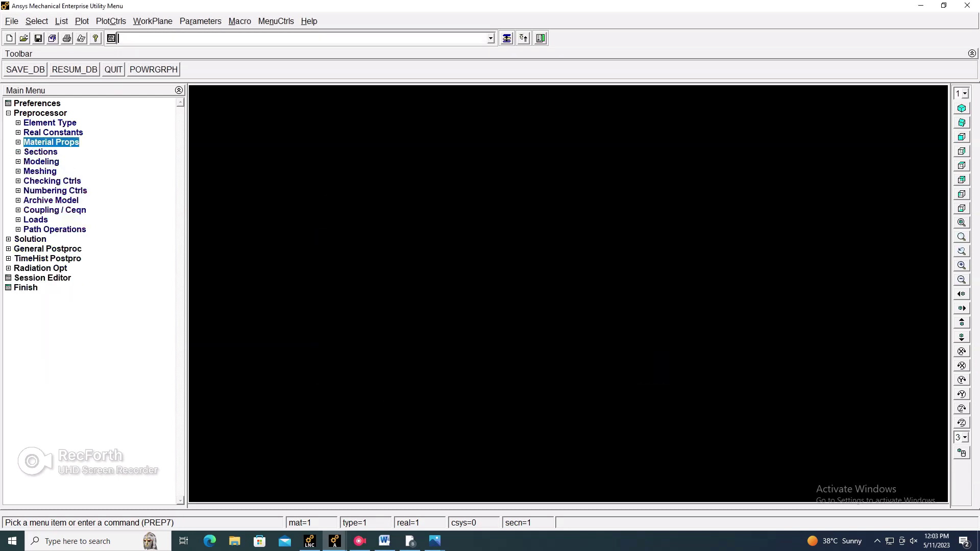
# Check the cross-section sketch in Word, and define a common rectangular beam section in Ansys with B 8 and H 5
pyautogui.click(19, 152)
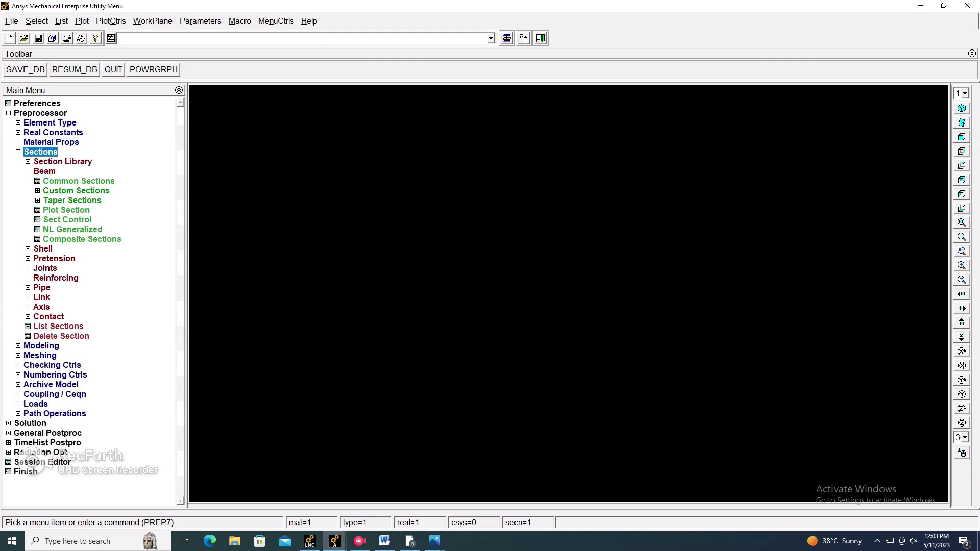
pyautogui.click(79, 181)
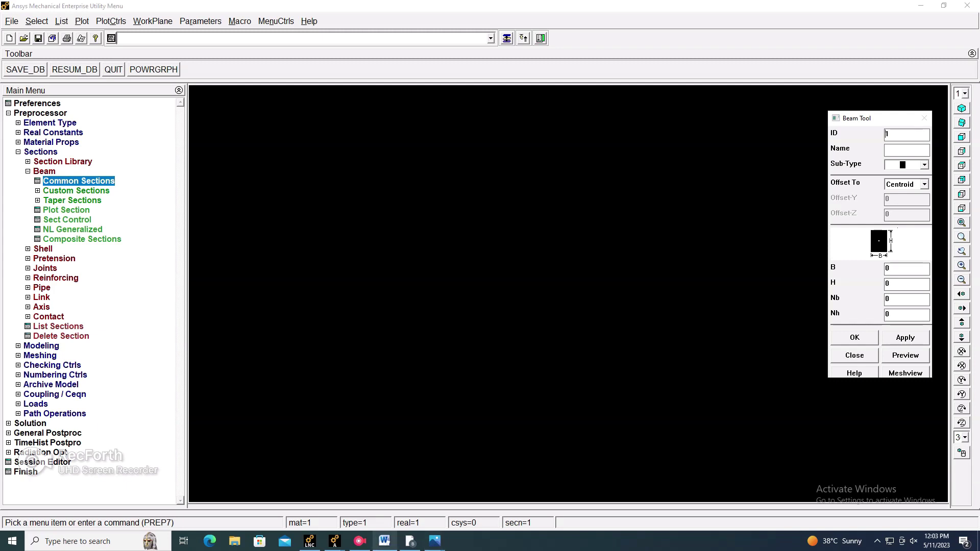
pyautogui.click(384, 541)
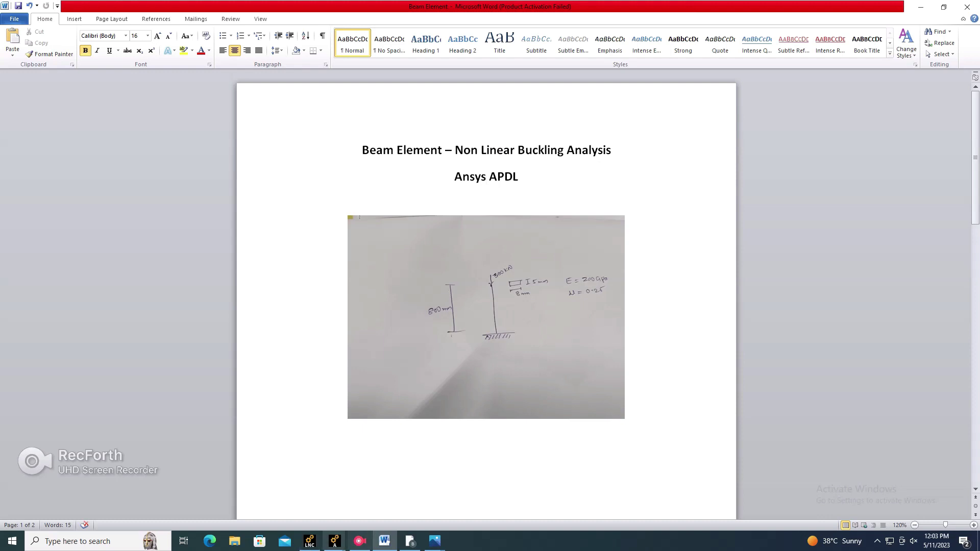
pyautogui.moveTo(335, 541)
pyautogui.click(367, 496)
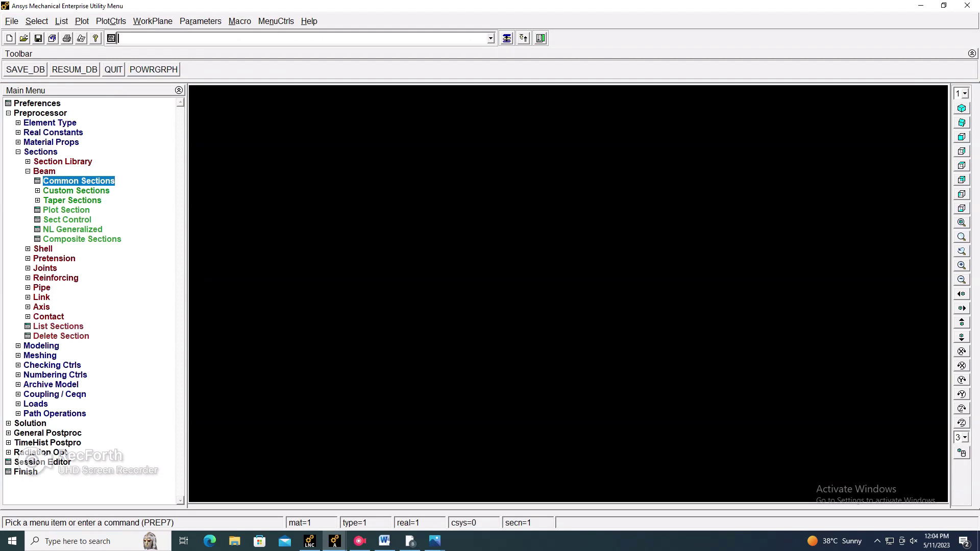
pyautogui.click(507, 38)
pyautogui.doubleClick(888, 268)
pyautogui.write('8')
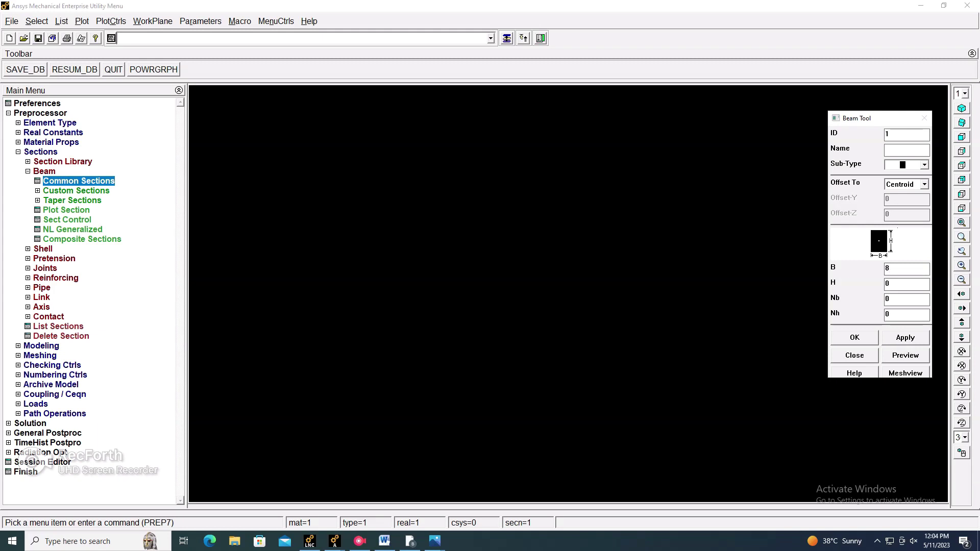
pyautogui.doubleClick(888, 283)
pyautogui.write('5')
pyautogui.press('Return')
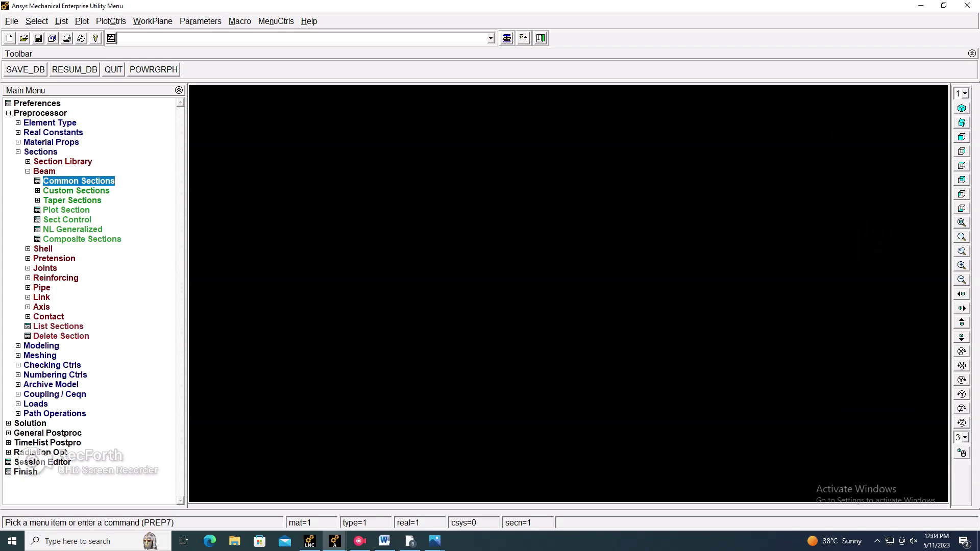
pyautogui.click(41, 152)
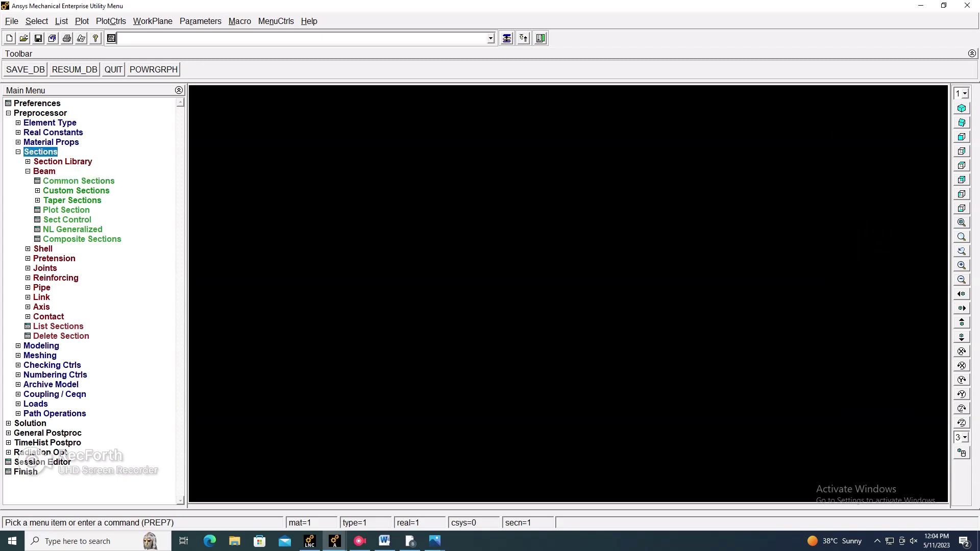
# Create keypoints in the active coordinate system at the origin and at Y = 800
pyautogui.click(41, 162)
pyautogui.click(45, 171)
pyautogui.click(62, 181)
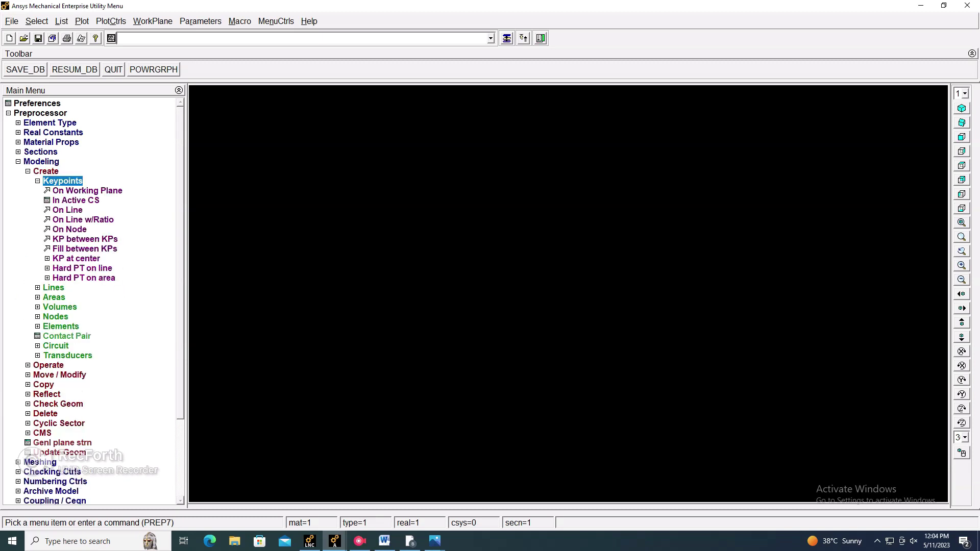
pyautogui.click(76, 201)
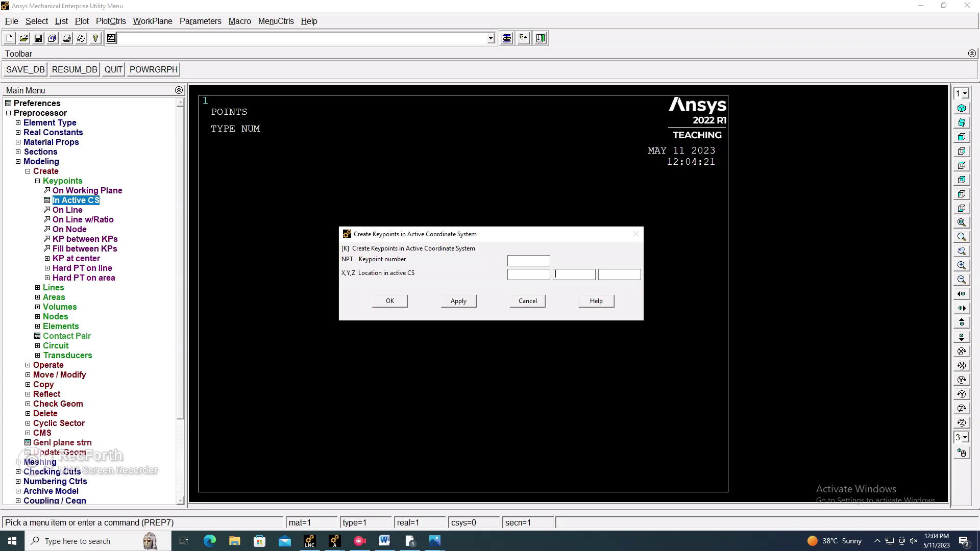
pyautogui.write('800')
pyautogui.press('Return')
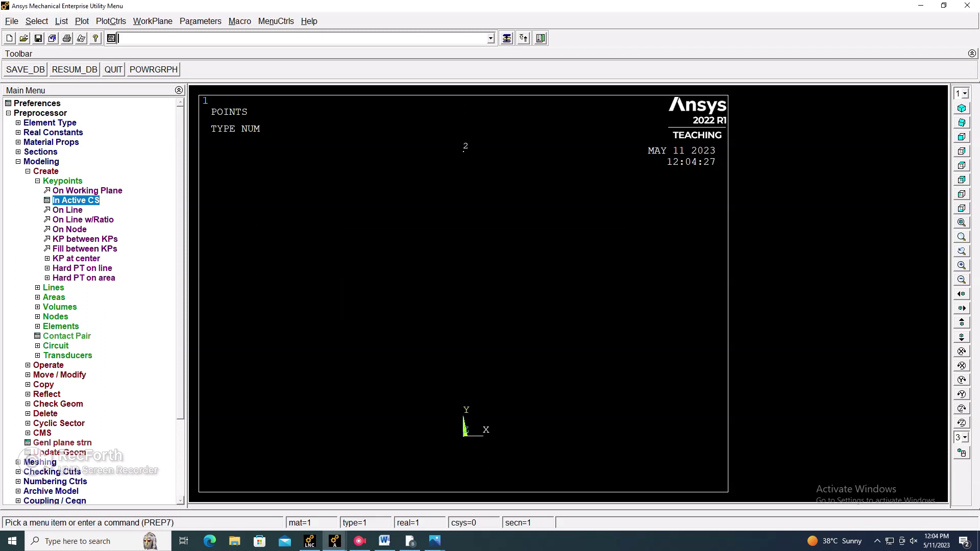
pyautogui.click(62, 180)
# Create a straight line from the origin keypoint to keypoint 2
pyautogui.click(53, 190)
pyautogui.click(87, 209)
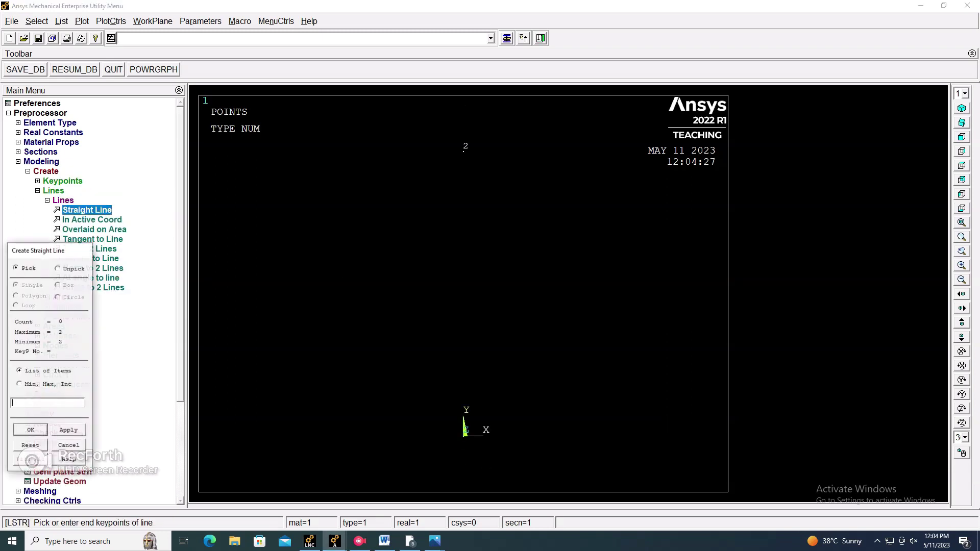
pyautogui.click(463, 437)
pyautogui.click(464, 152)
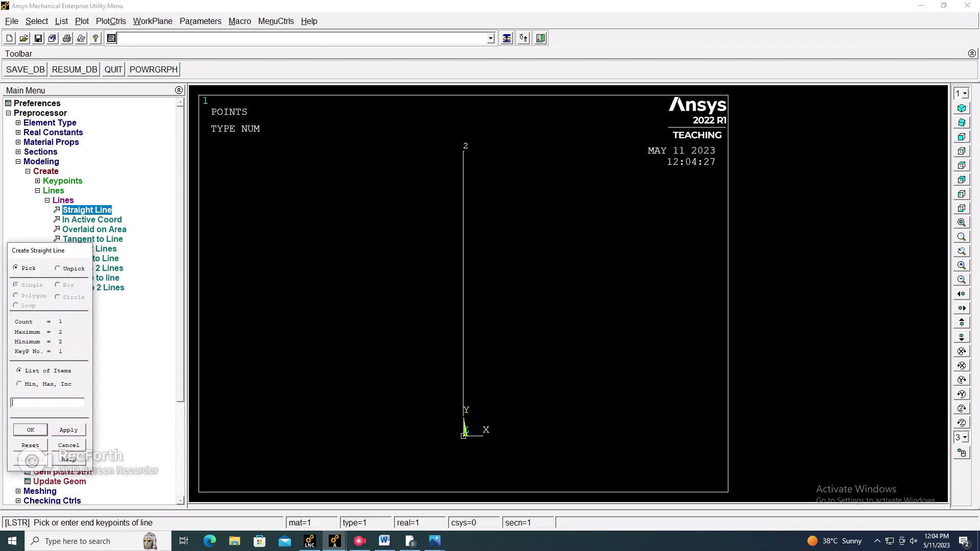
pyautogui.click(31, 430)
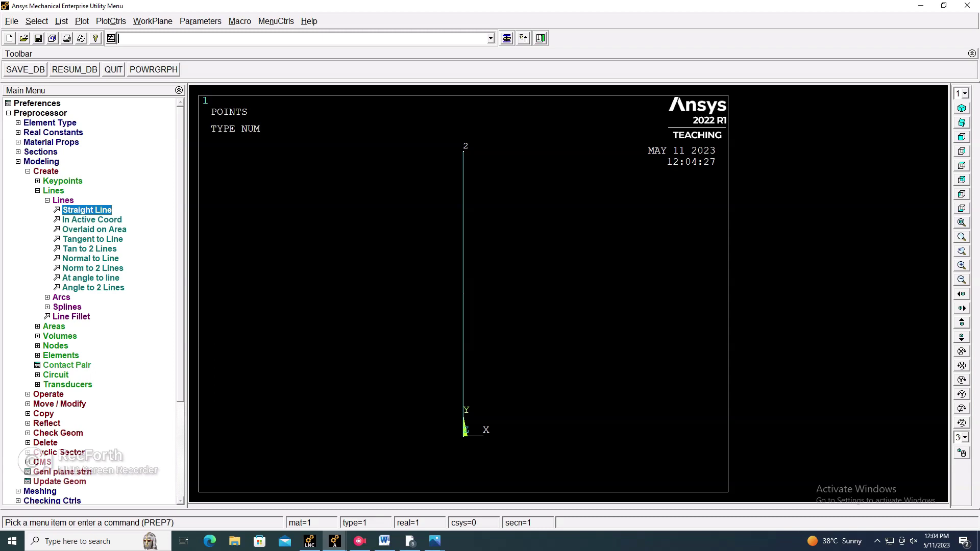
pyautogui.click(45, 171)
# Set the element size control on the vertical line to 15 element divisions
pyautogui.click(40, 279)
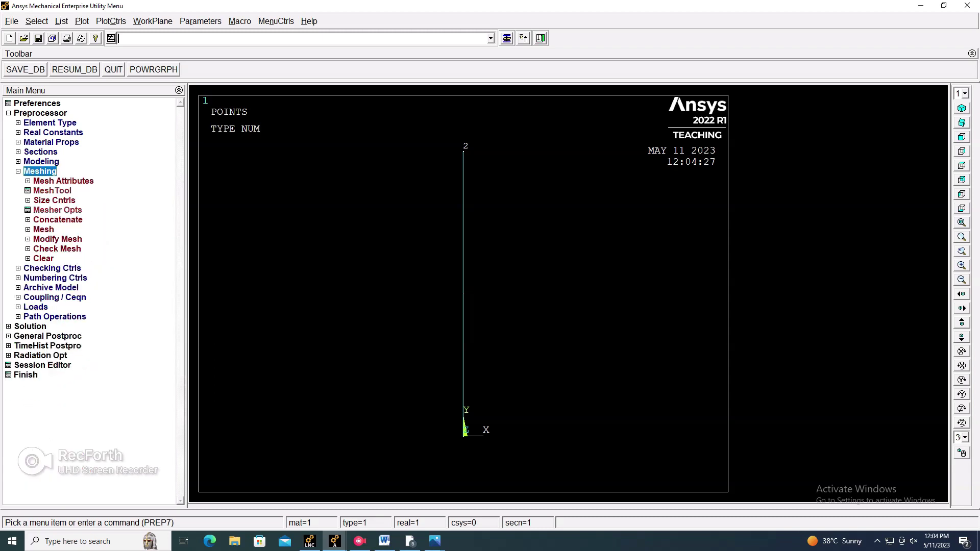
pyautogui.click(52, 190)
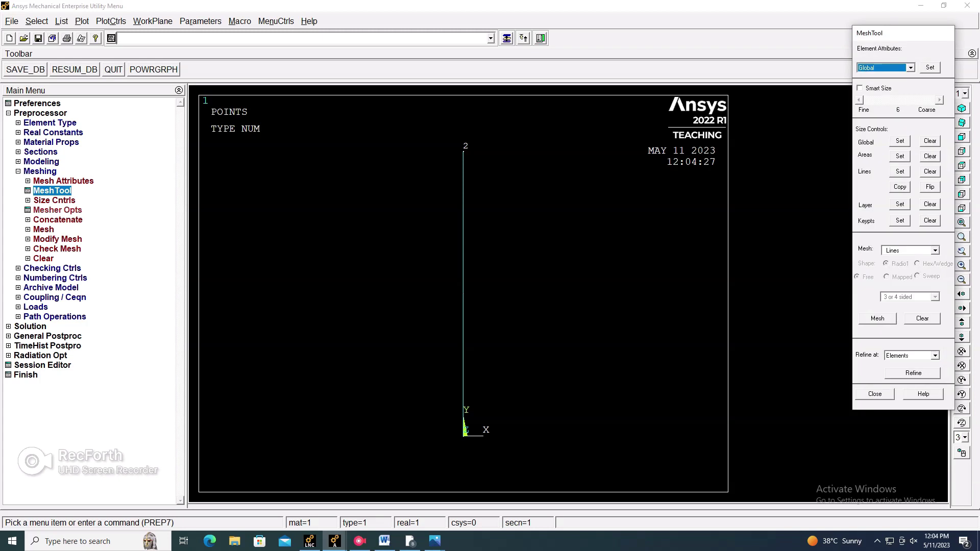
pyautogui.click(900, 172)
pyautogui.click(463, 293)
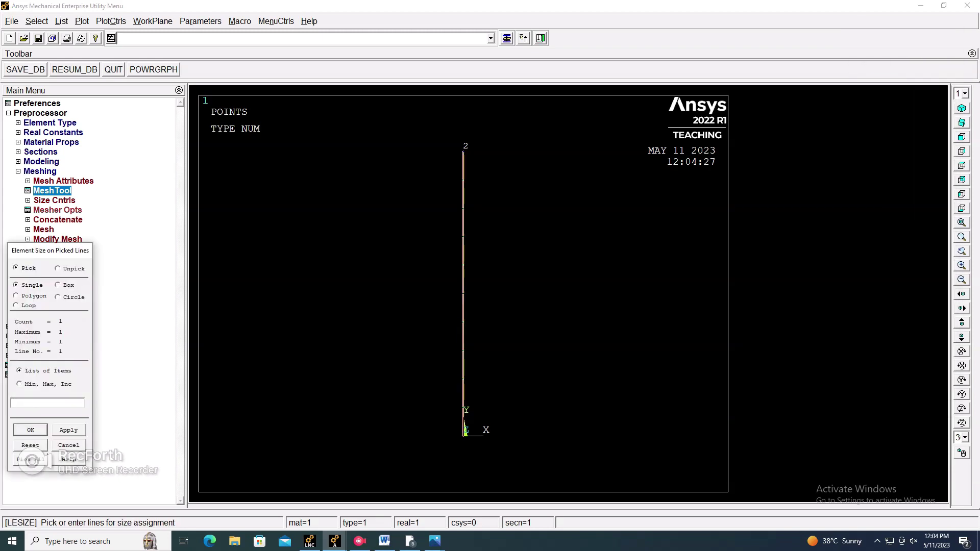
pyautogui.click(31, 431)
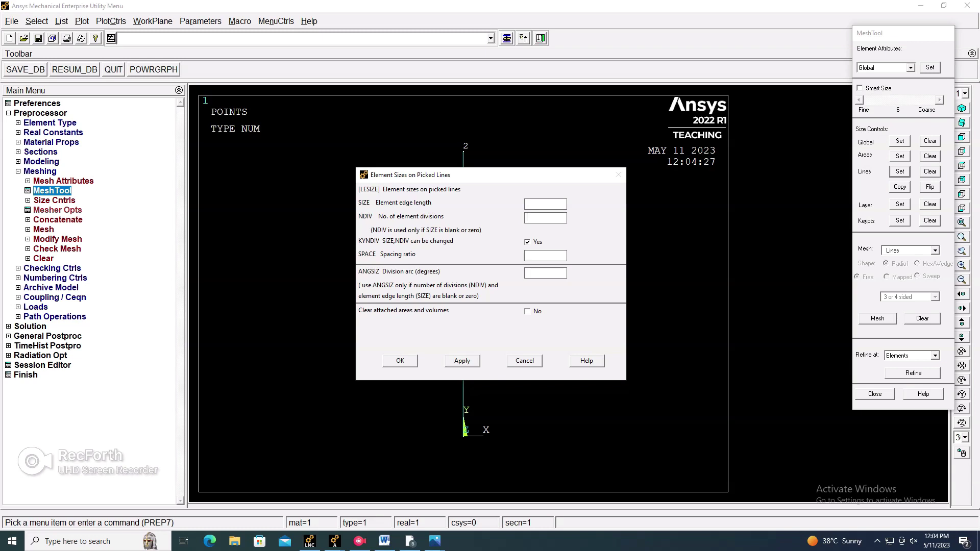
pyautogui.write('15')
pyautogui.click(400, 361)
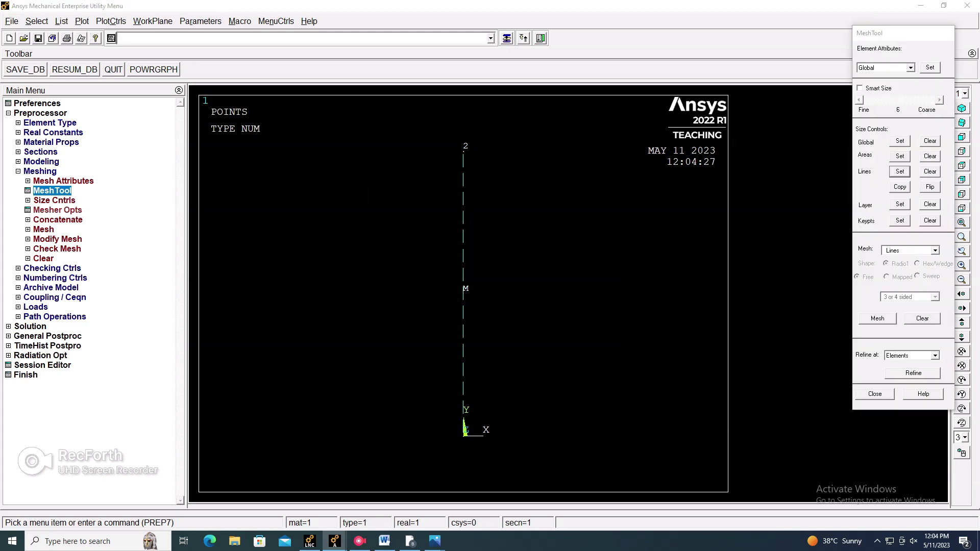
# Mesh the vertical column line with beam elements
pyautogui.click(878, 319)
pyautogui.click(463, 304)
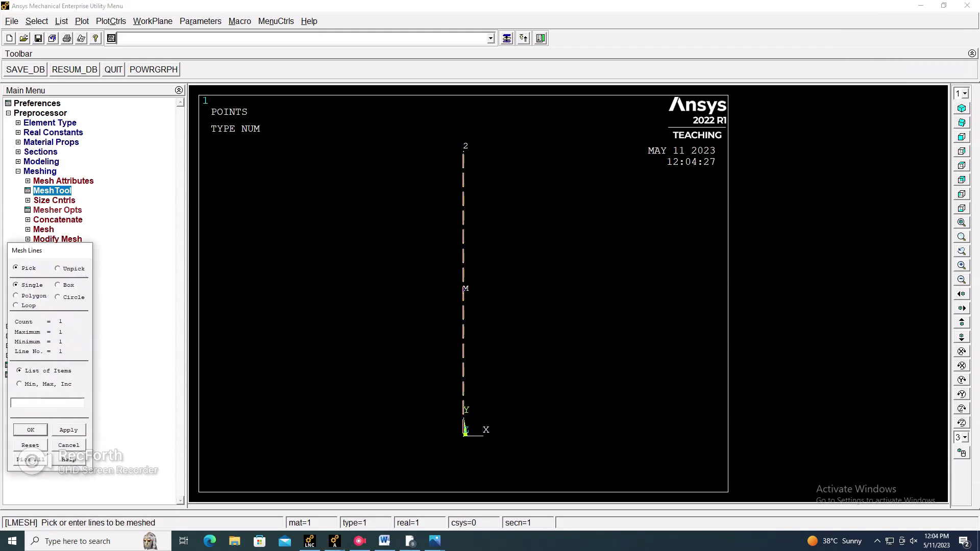
pyautogui.click(31, 430)
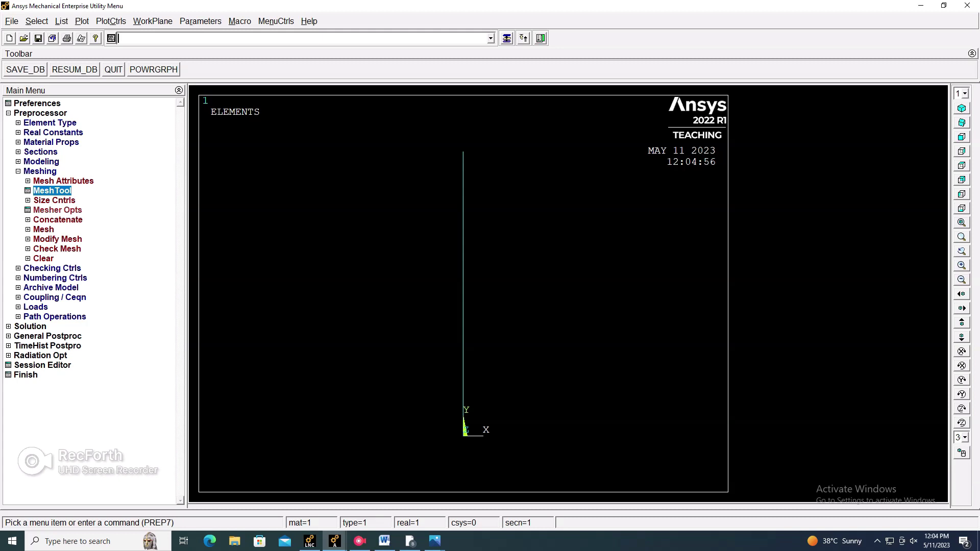
pyautogui.click(40, 172)
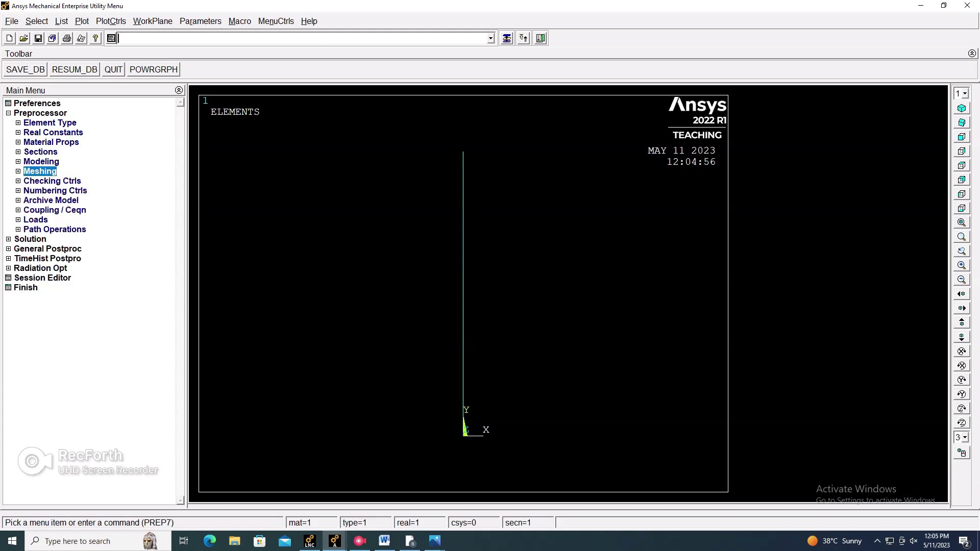
# Constrain all degrees of freedom at the column's base keypoint with a displacement load, and close the MeshTool
pyautogui.click(36, 220)
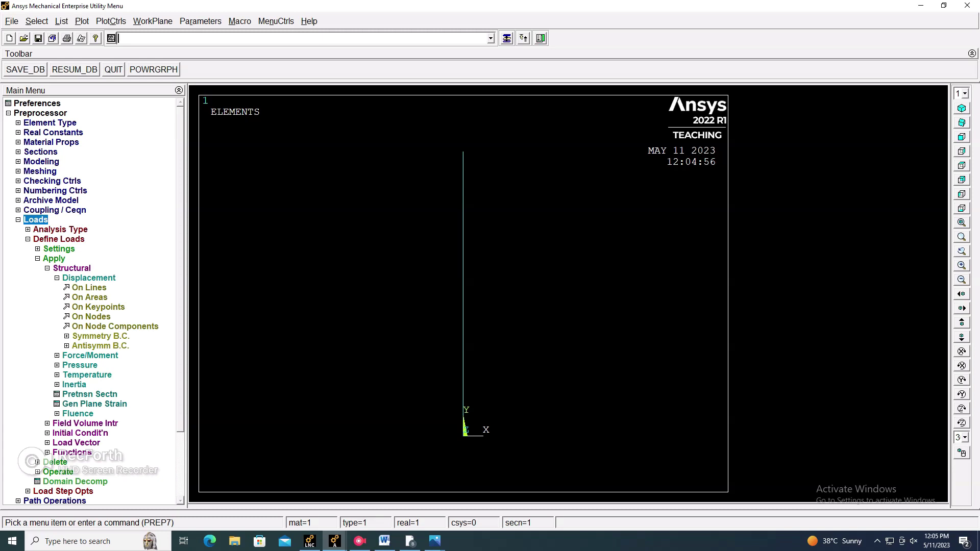
pyautogui.click(98, 307)
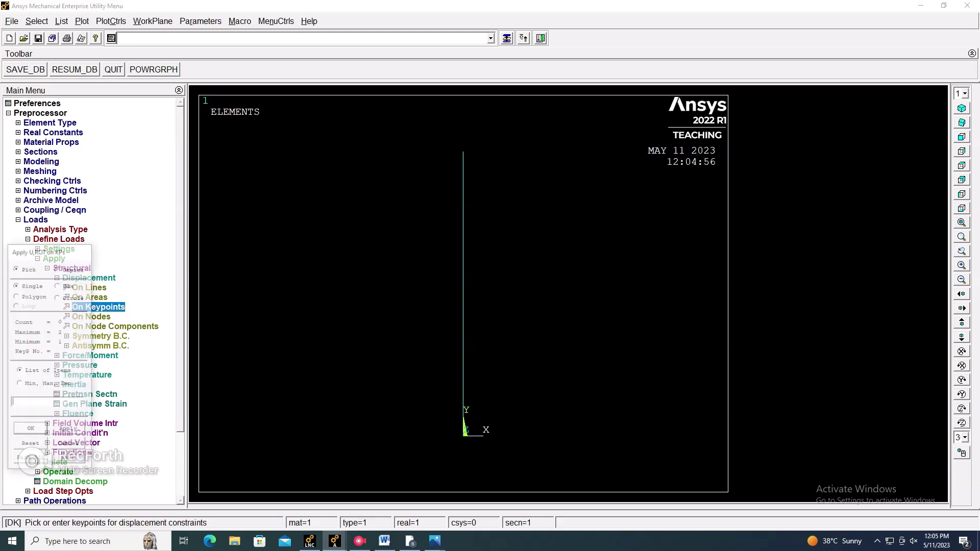
pyautogui.click(464, 436)
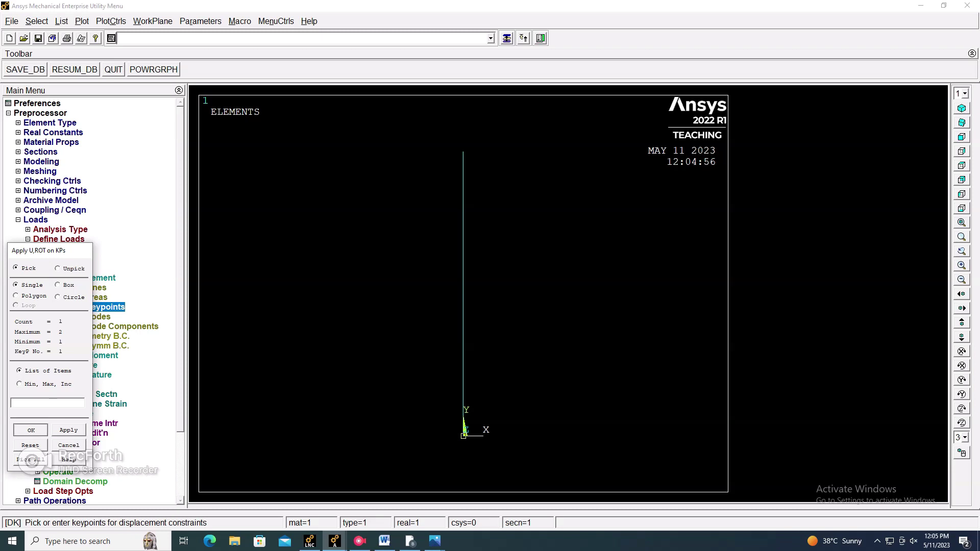
pyautogui.click(31, 429)
pyautogui.click(548, 224)
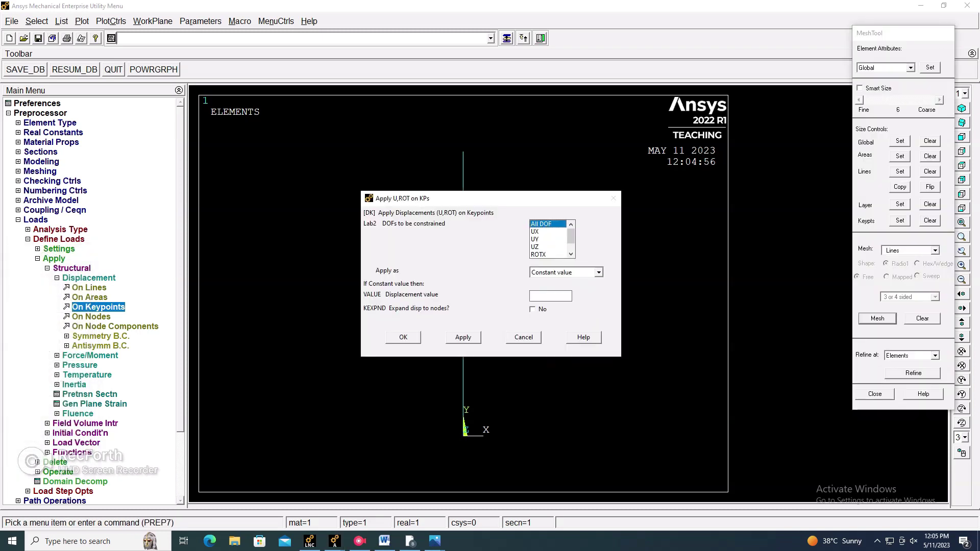
pyautogui.press('Return')
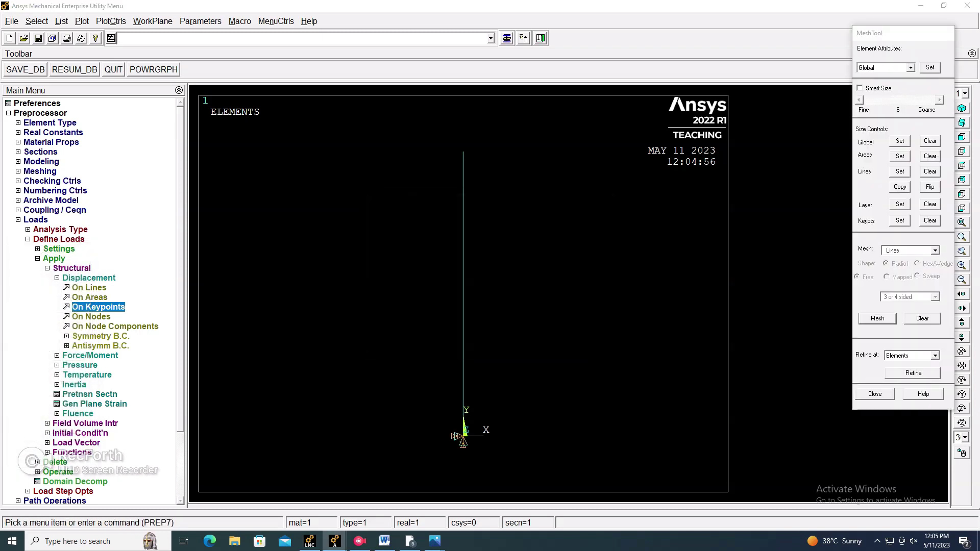
pyautogui.click(875, 394)
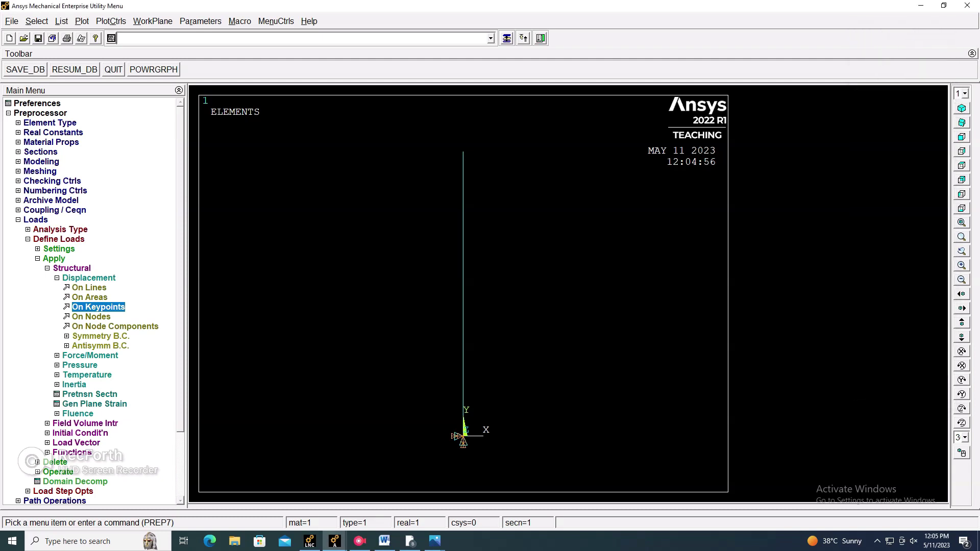
# Start a structural force load on the column's top keypoint with direction FY
pyautogui.press('Left')
pyautogui.press('Left')
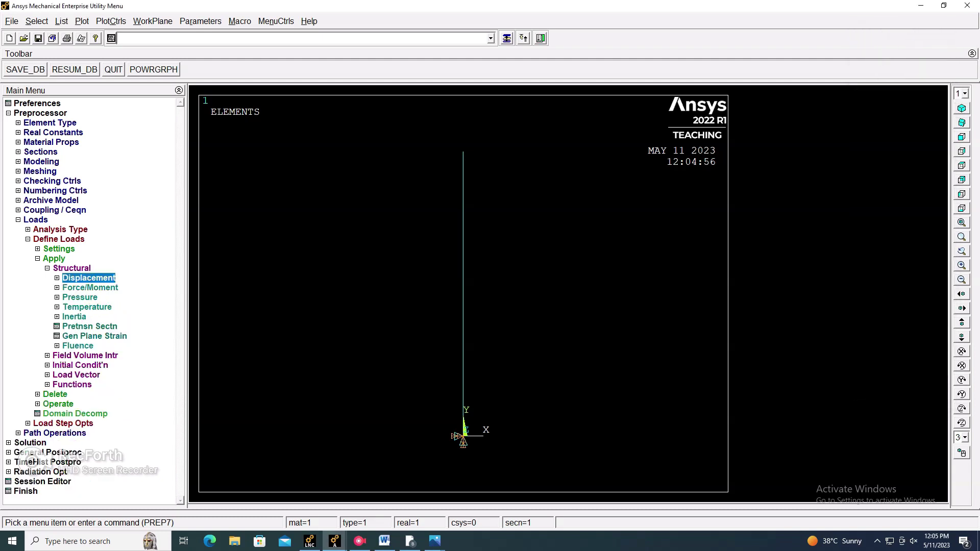
pyautogui.press('Down')
pyautogui.press('Right')
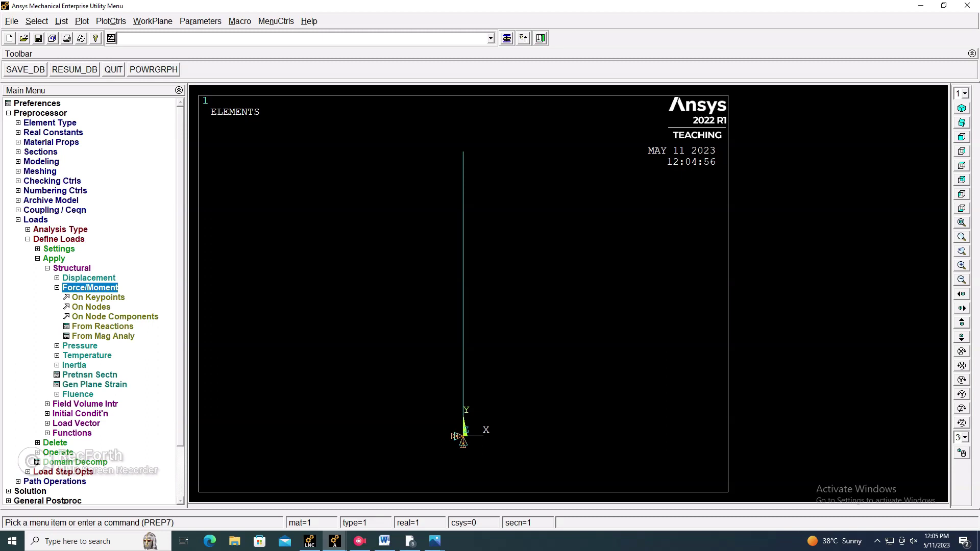
pyautogui.press('Down')
pyautogui.press('Return')
pyautogui.click(464, 152)
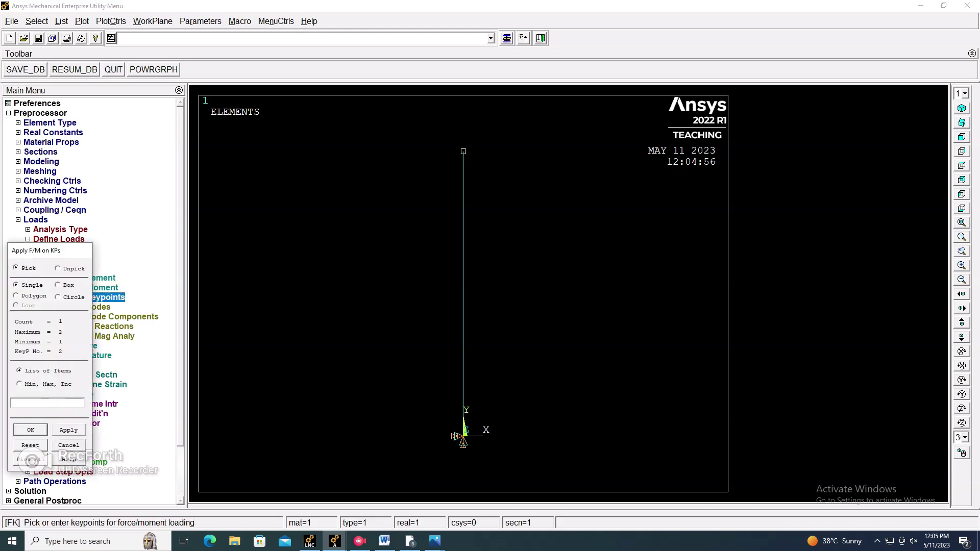
pyautogui.press('Return')
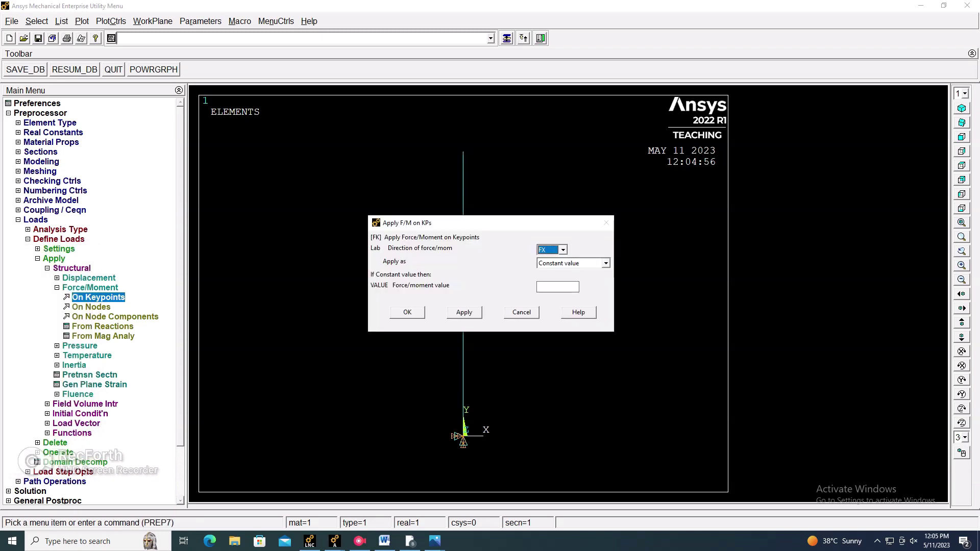
pyautogui.click(563, 250)
pyautogui.click(547, 266)
# Check the load in the Word sketch, and apply the force in Ansys with a constant value of -300000
pyautogui.click(384, 541)
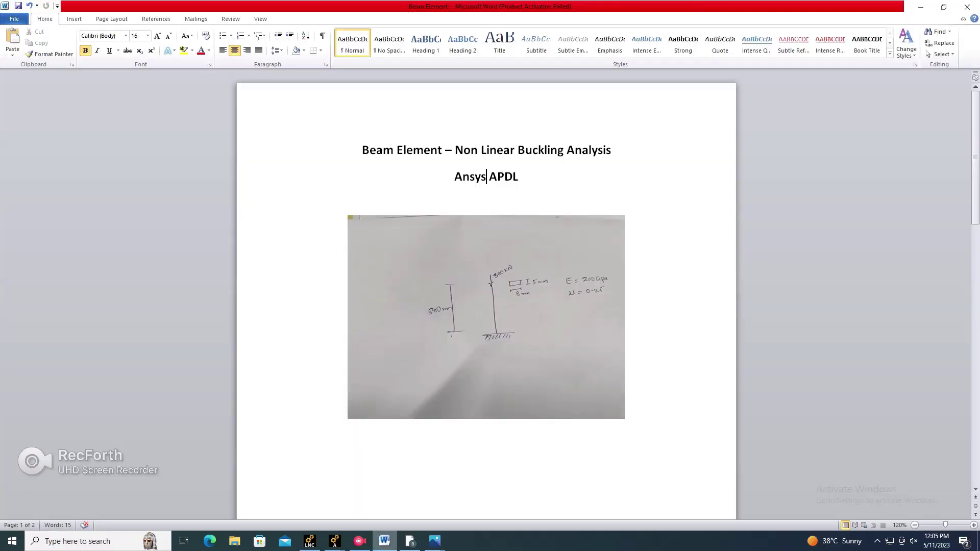
pyautogui.hotkey('alt', 'Tab')
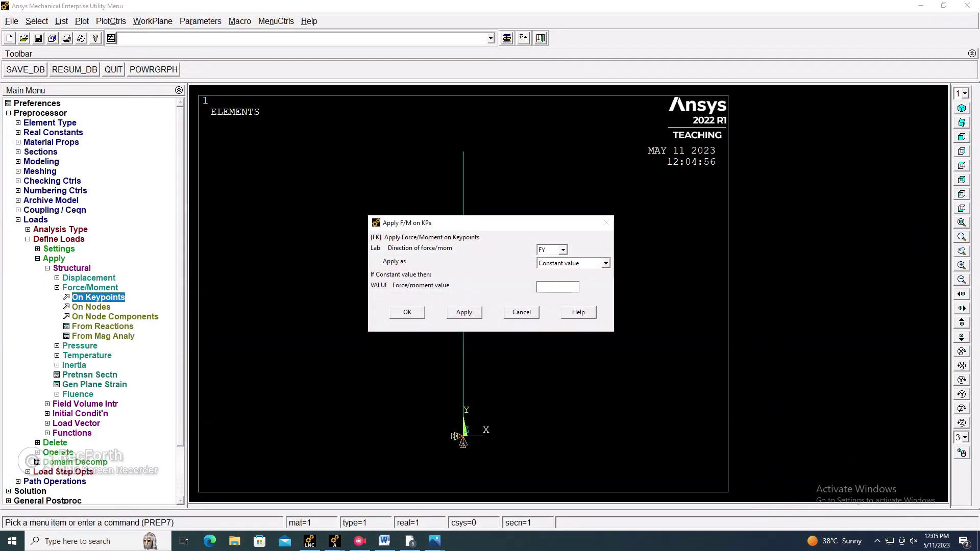
pyautogui.write('300000-')
pyautogui.press('Return')
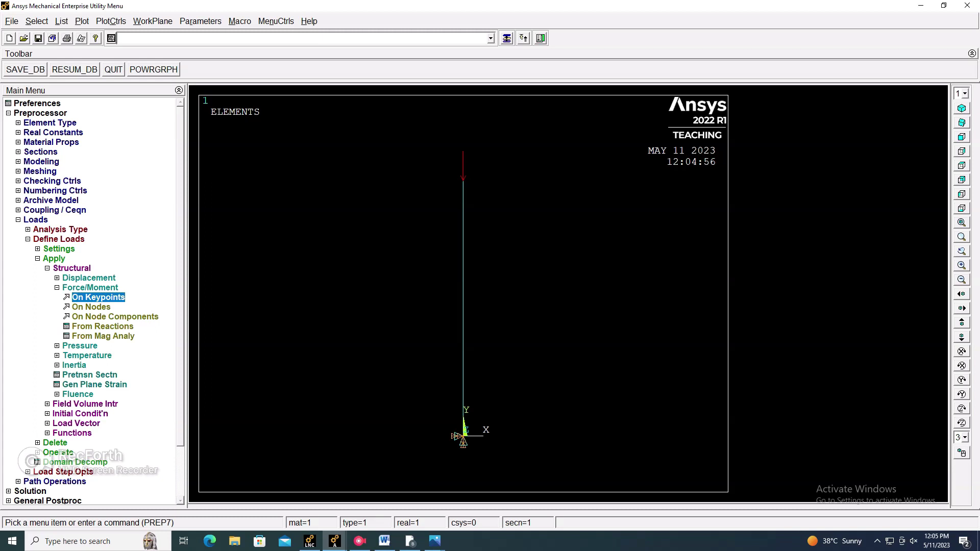
pyautogui.click(37, 259)
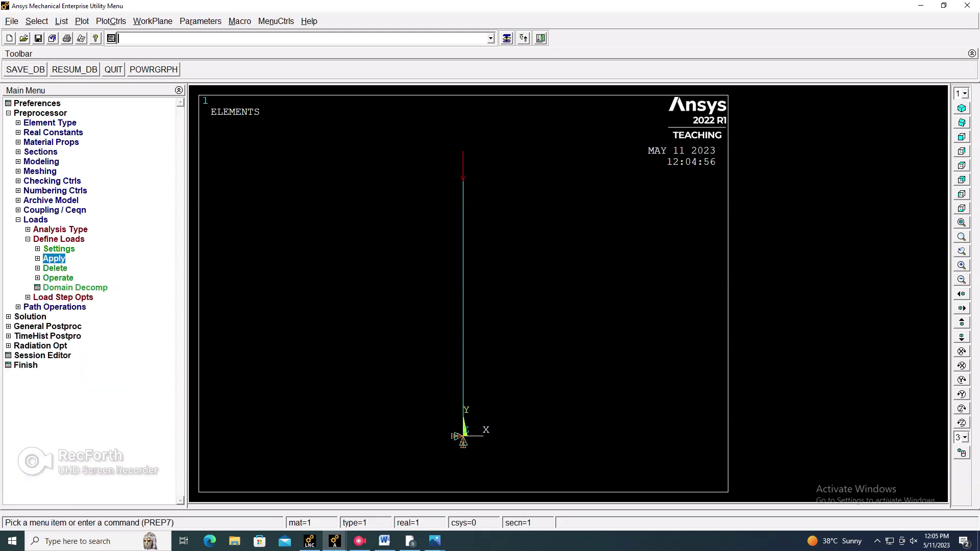
# Define a new solution analysis of type Static
pyautogui.click(30, 317)
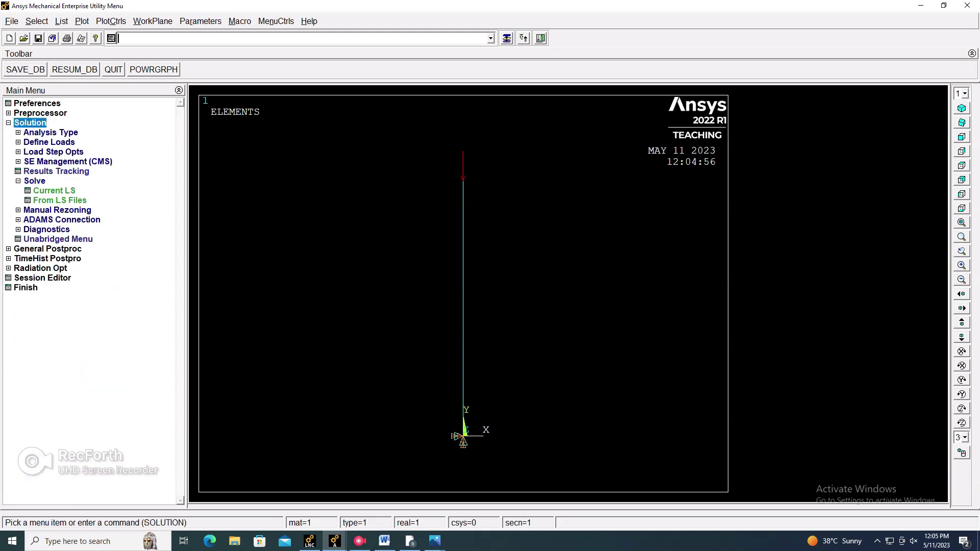
pyautogui.click(50, 132)
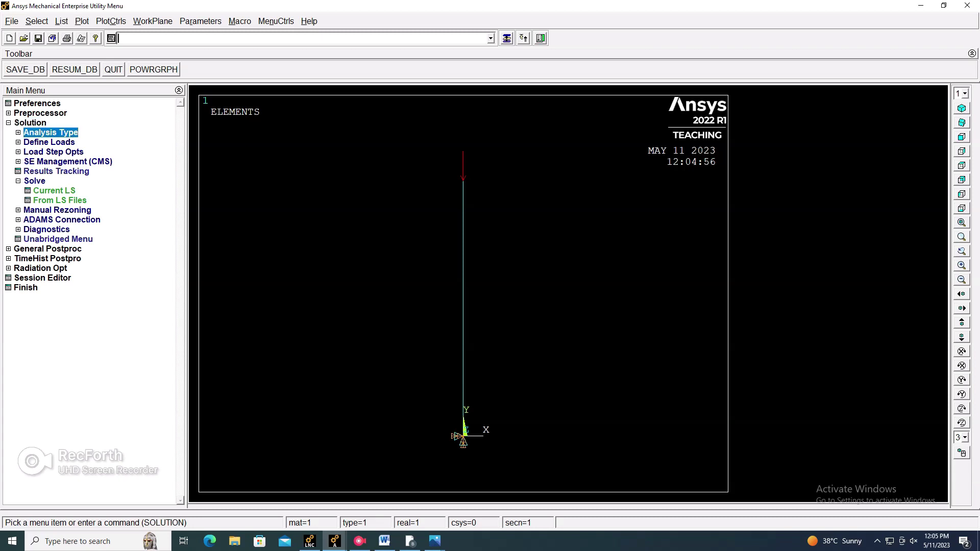
pyautogui.click(59, 142)
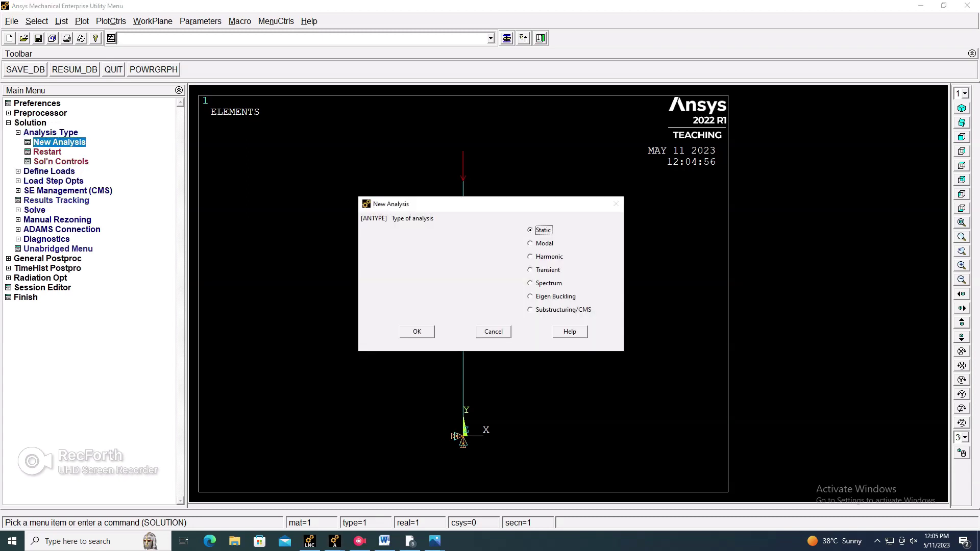
pyautogui.click(417, 332)
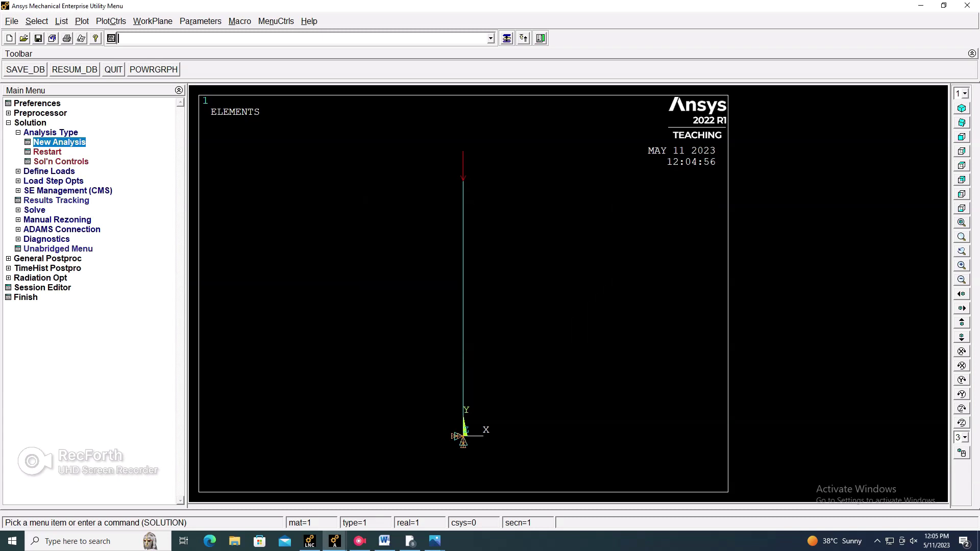
pyautogui.click(51, 133)
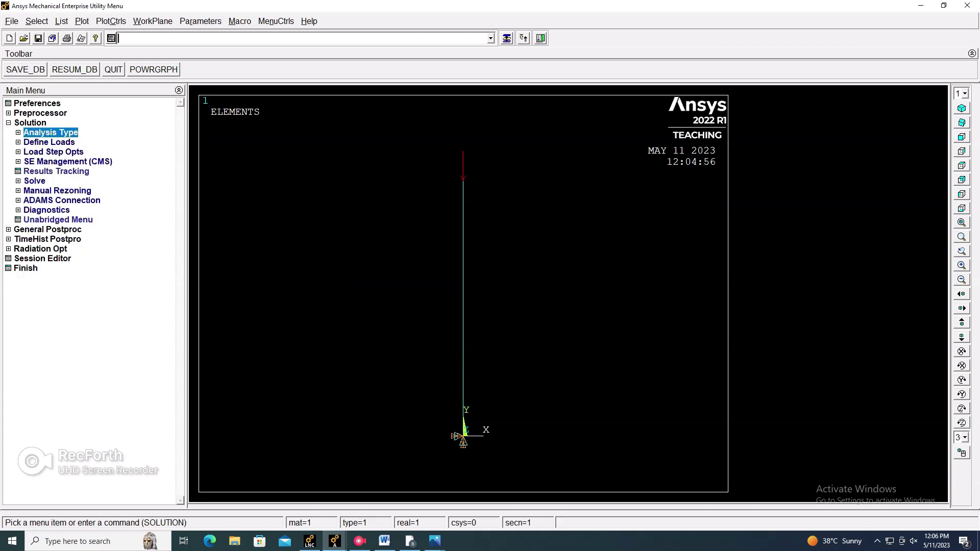
# Solve the current load step and close the solution note and status windows
pyautogui.click(34, 181)
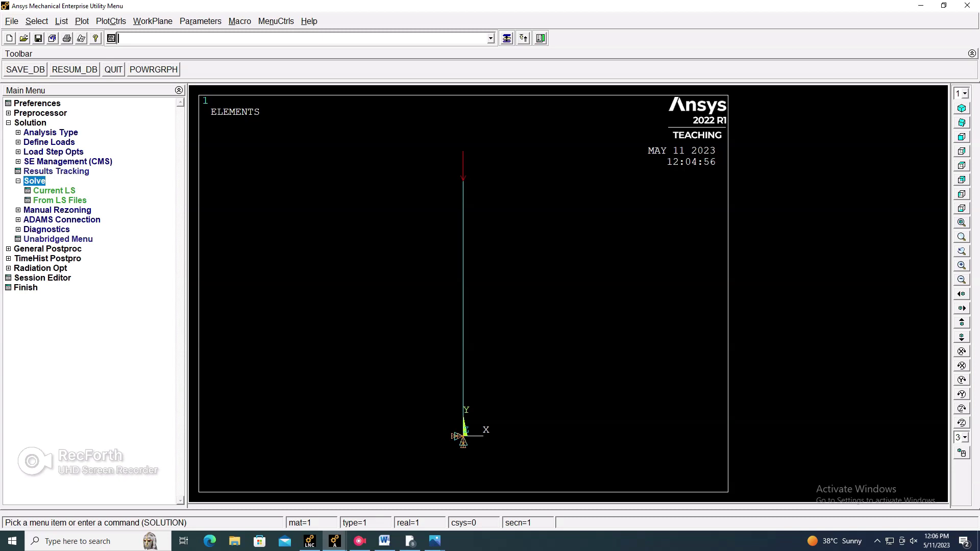
pyautogui.click(54, 191)
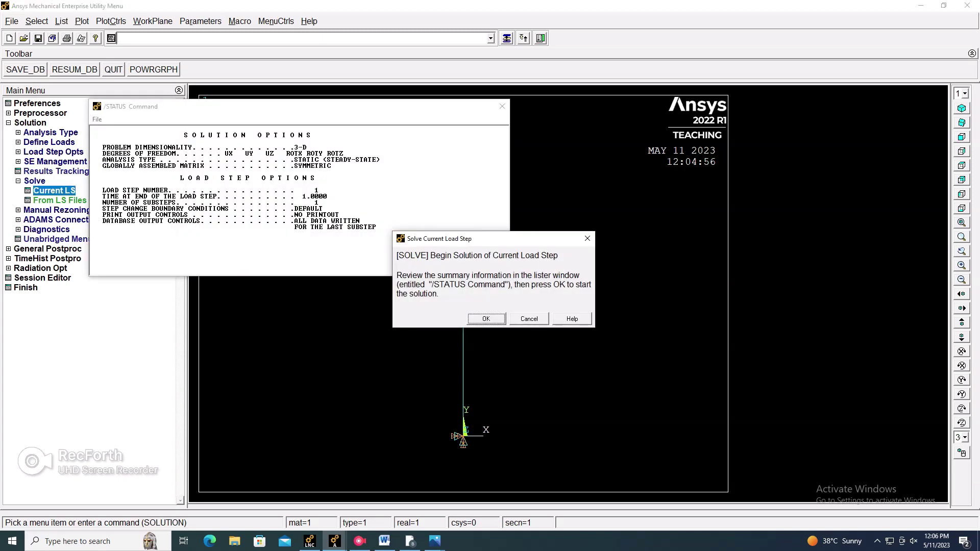
pyautogui.press('Return')
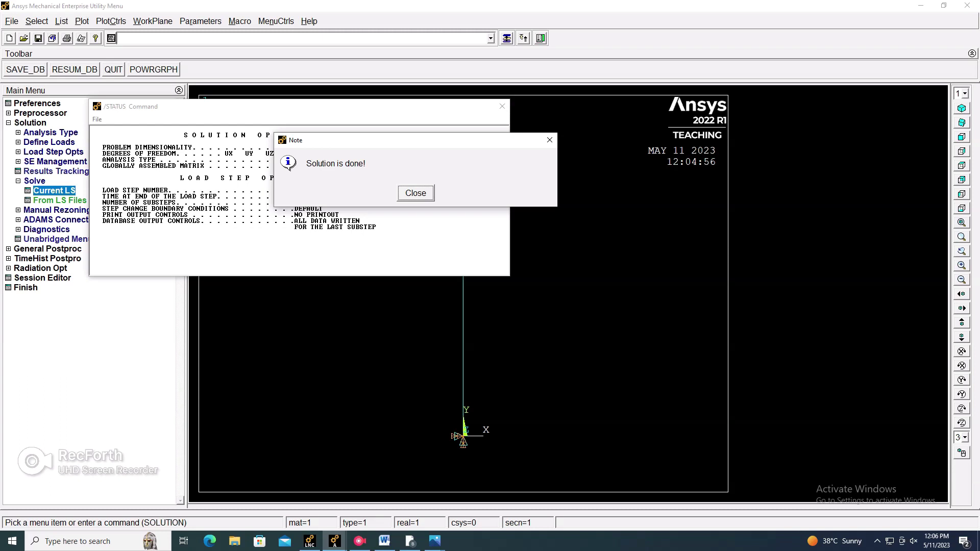
pyautogui.press('Return')
pyautogui.hotkey('alt', 'F4')
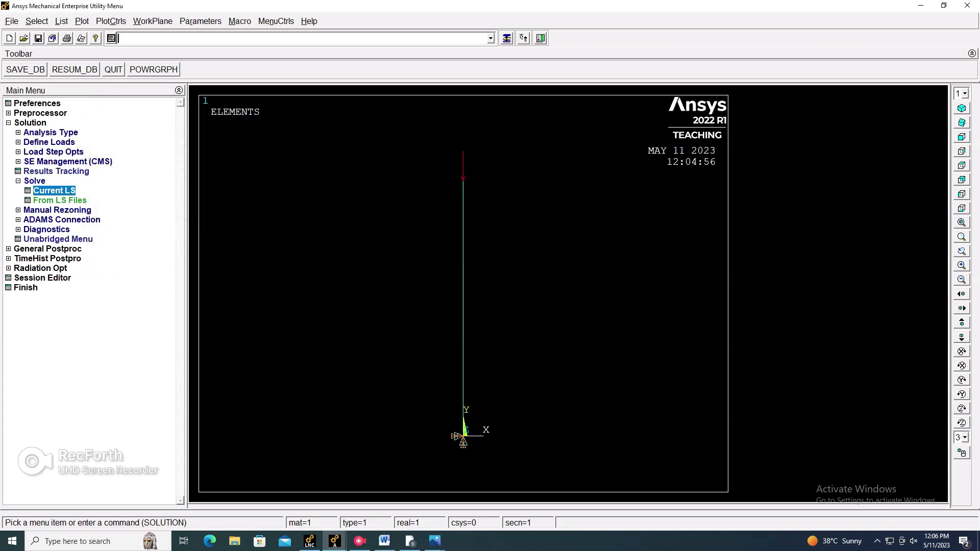
# Plot the nodal solution contour of the displacement vector sum for the static results
pyautogui.click(47, 249)
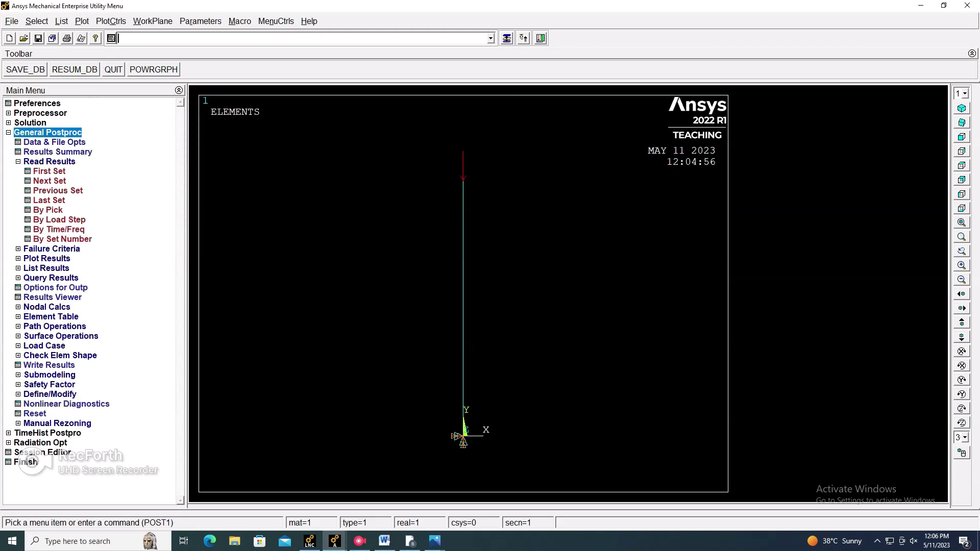
pyautogui.click(49, 162)
pyautogui.click(46, 181)
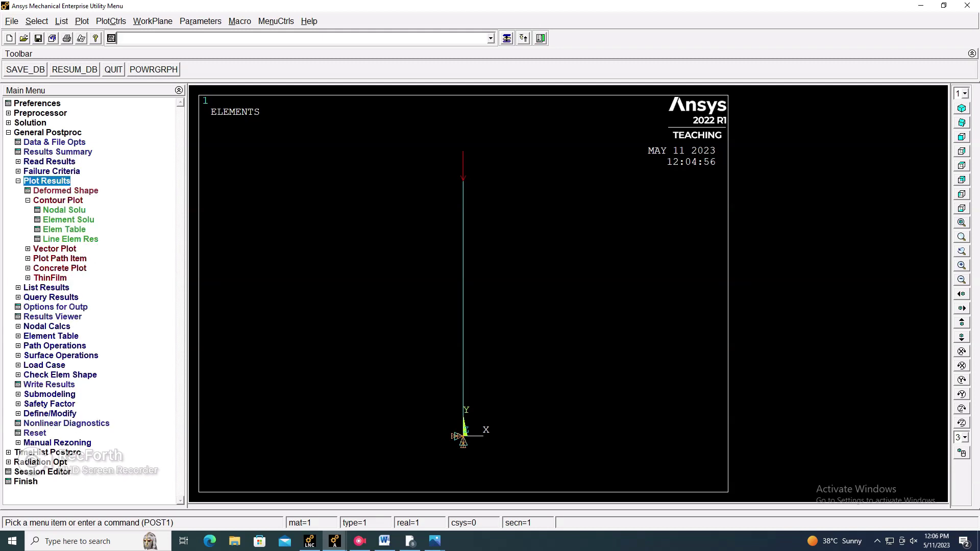
pyautogui.click(65, 210)
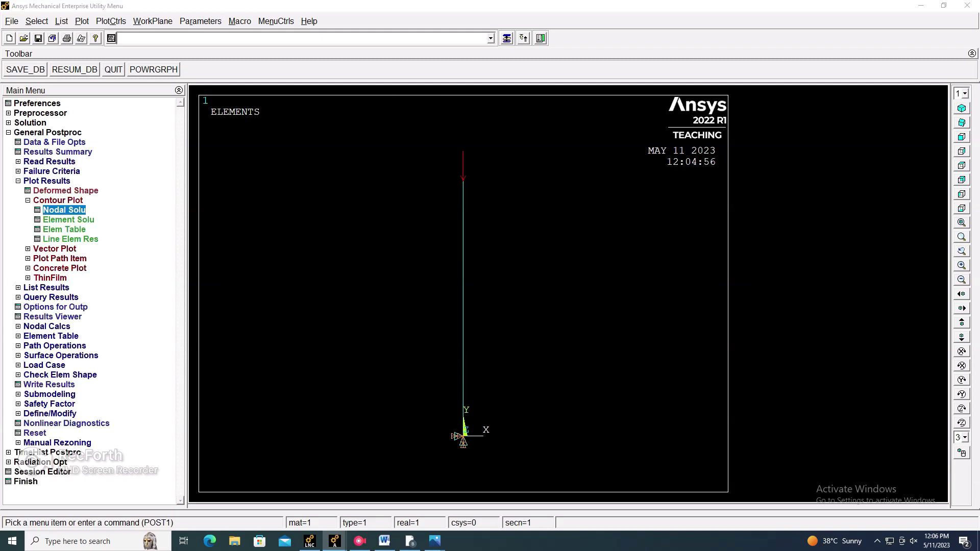
pyautogui.click(543, 373)
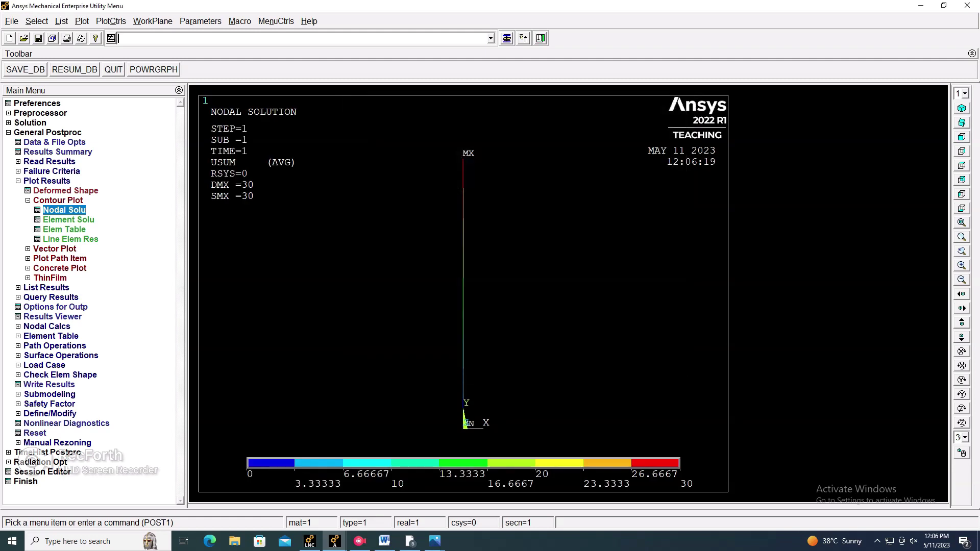
# Define a new solution analysis of type Eigen Buckling
pyautogui.click(30, 123)
pyautogui.click(50, 133)
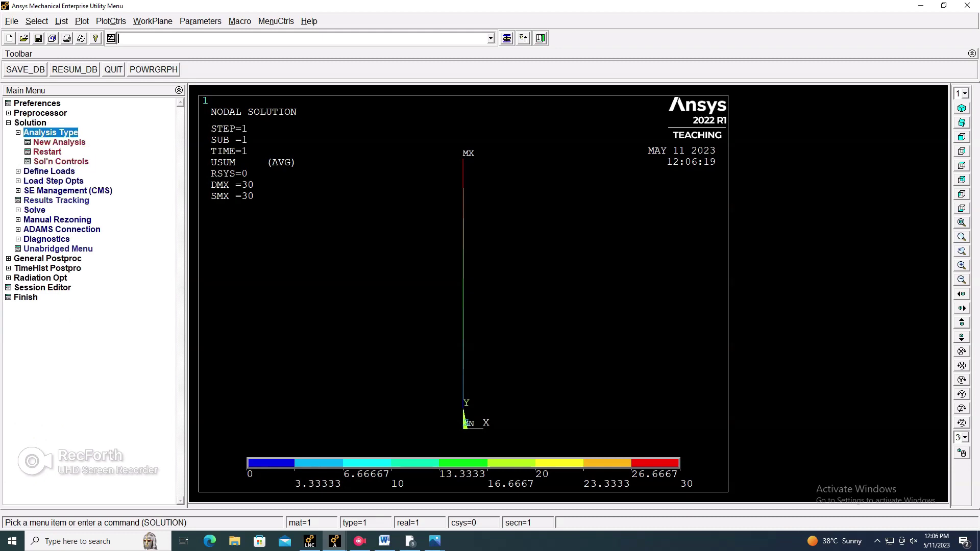
pyautogui.click(59, 143)
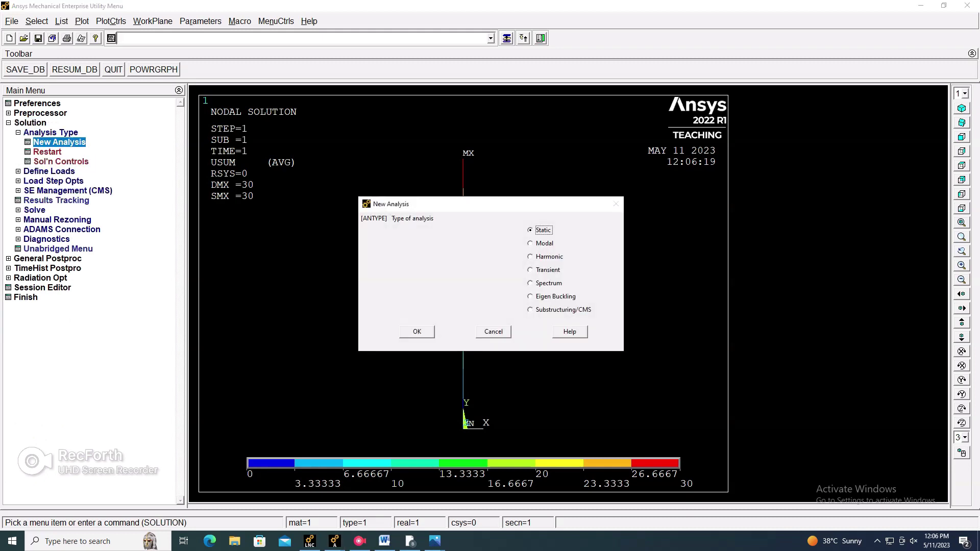
pyautogui.click(531, 296)
pyautogui.click(417, 332)
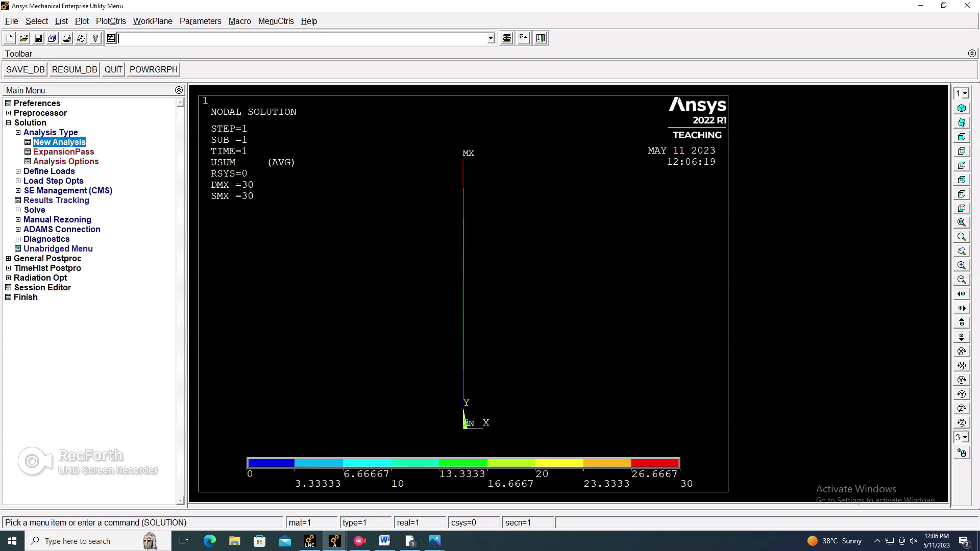
# Set the eigenvalue buckling options to extract 2 modes using the Block Lanczos method
pyautogui.click(66, 162)
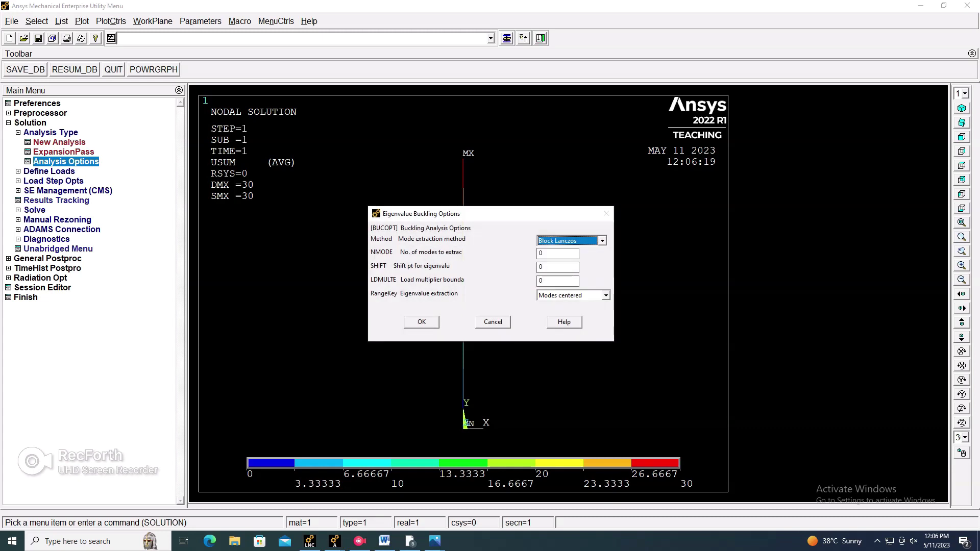
pyautogui.press('Tab')
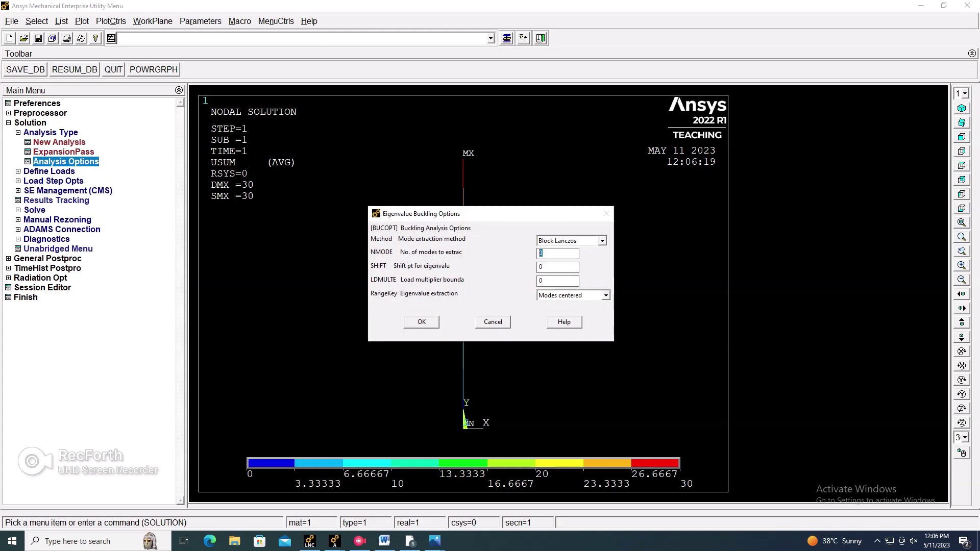
pyautogui.write('2')
pyautogui.press('Return')
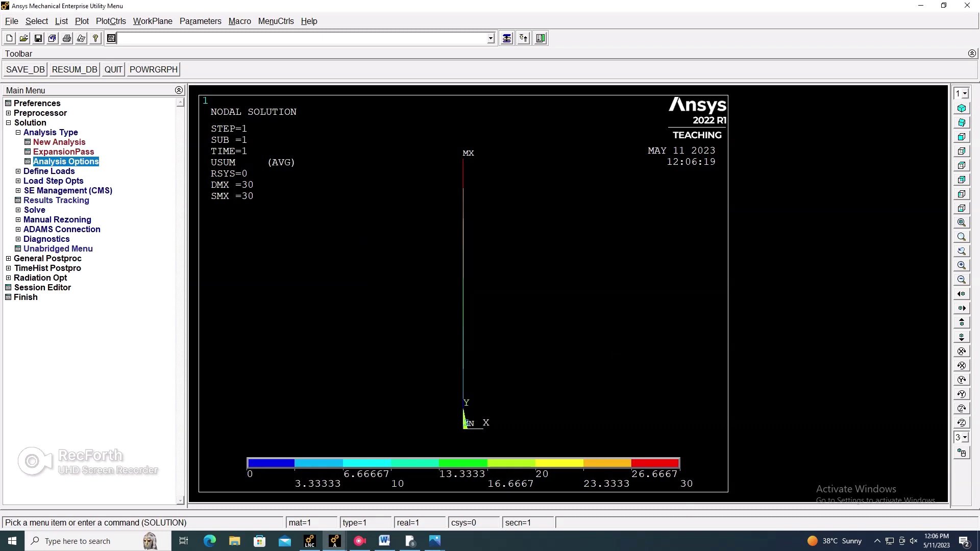
# Set the solution printout of basic quantities to every substep with N of 2, and results file writing of all items to the last substep
pyautogui.click(53, 181)
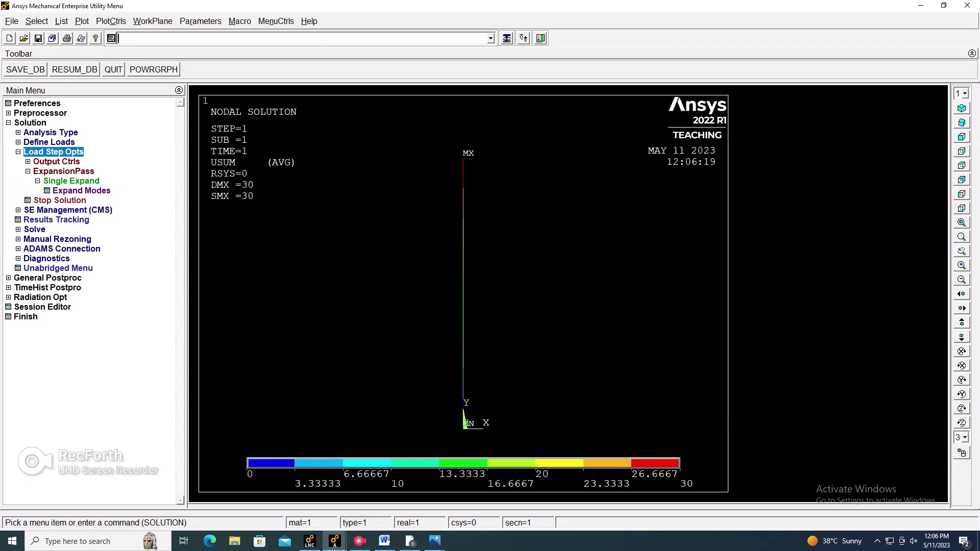
pyautogui.click(57, 162)
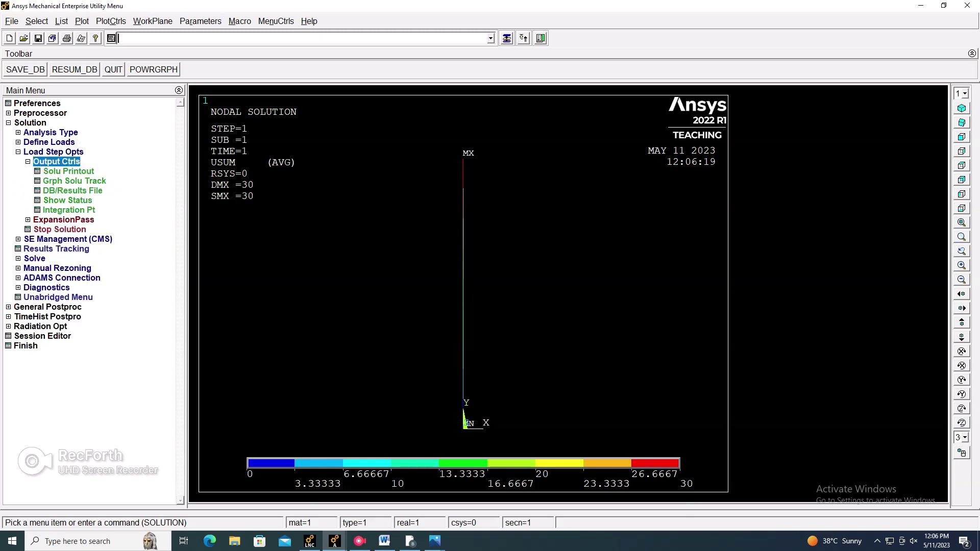
pyautogui.click(69, 171)
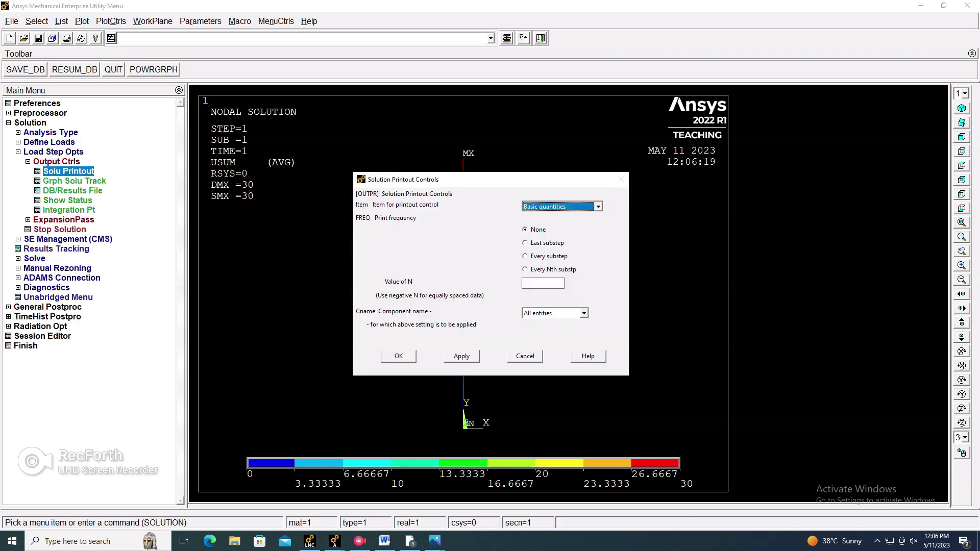
pyautogui.click(525, 256)
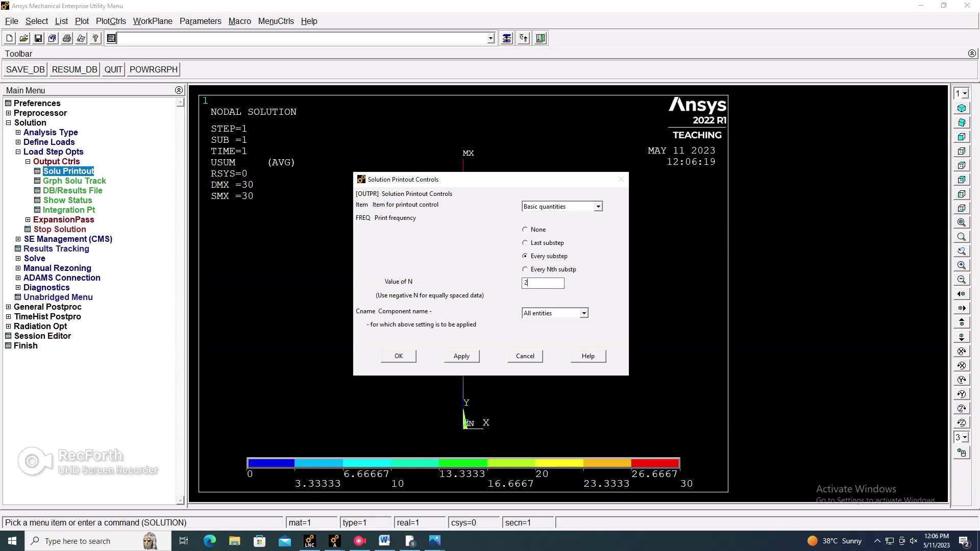
pyautogui.click(399, 356)
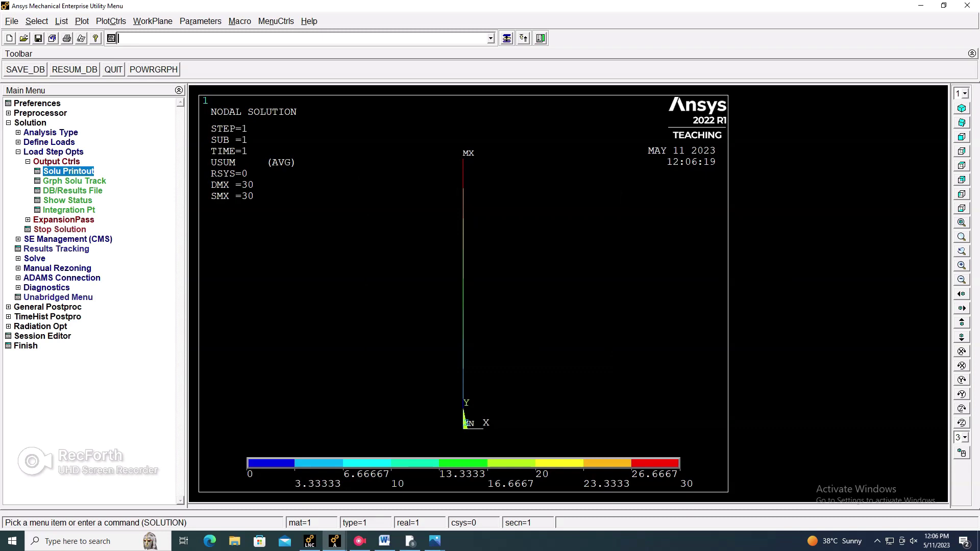
pyautogui.click(73, 191)
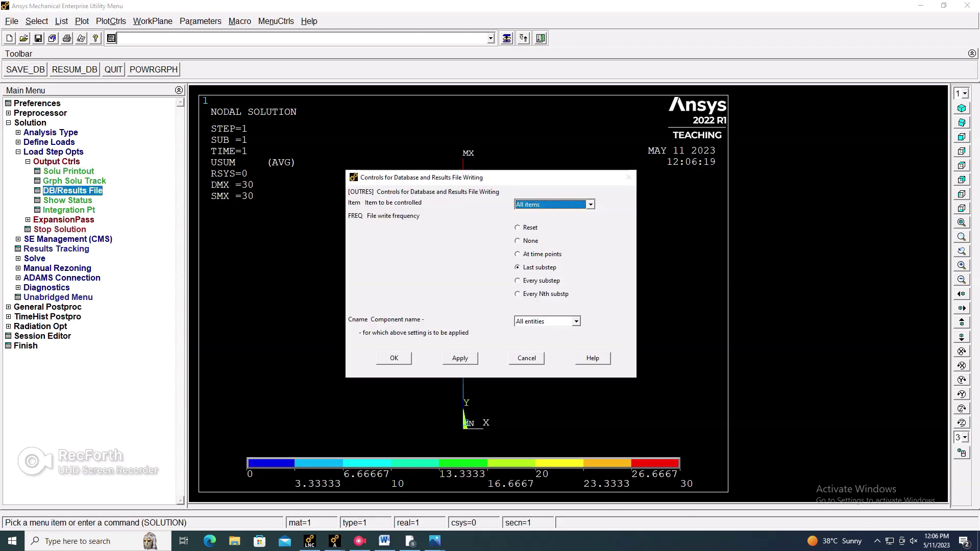
pyautogui.click(394, 358)
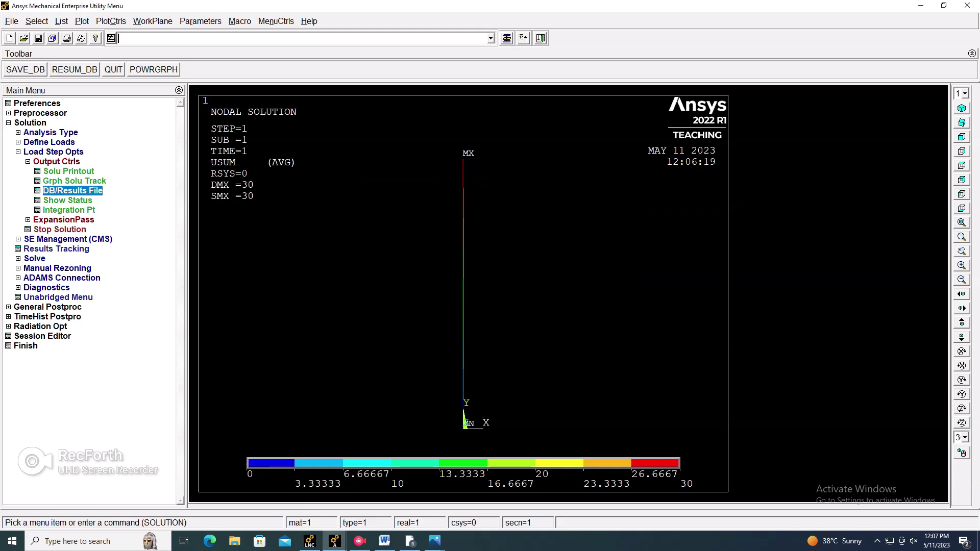
# Set the expansion pass to expand 2 modes and calculate element results
pyautogui.click(64, 220)
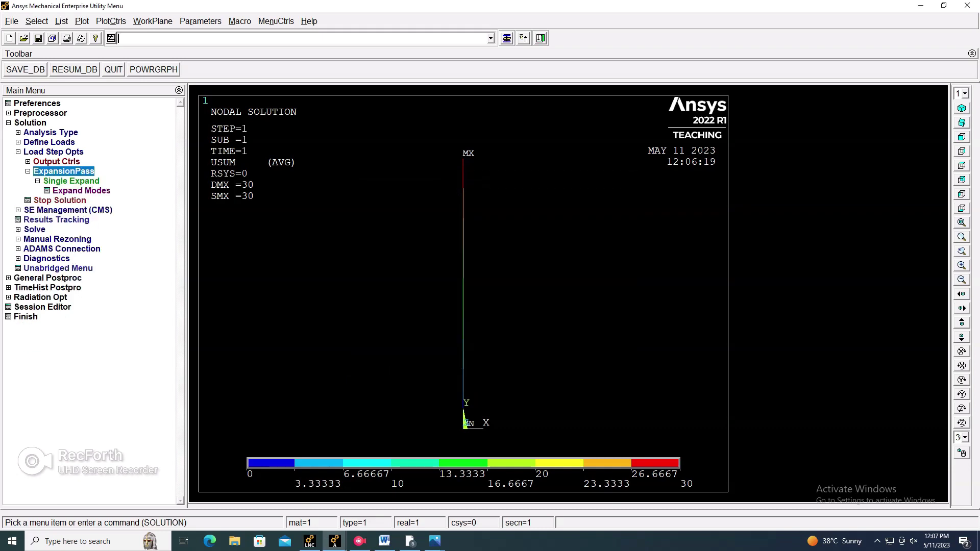
pyautogui.click(81, 191)
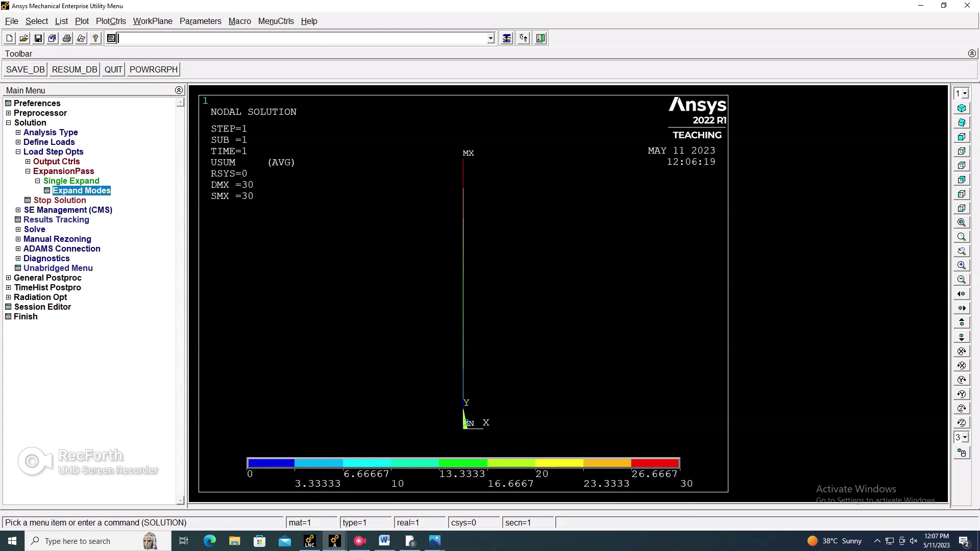
pyautogui.doubleClick(534, 241)
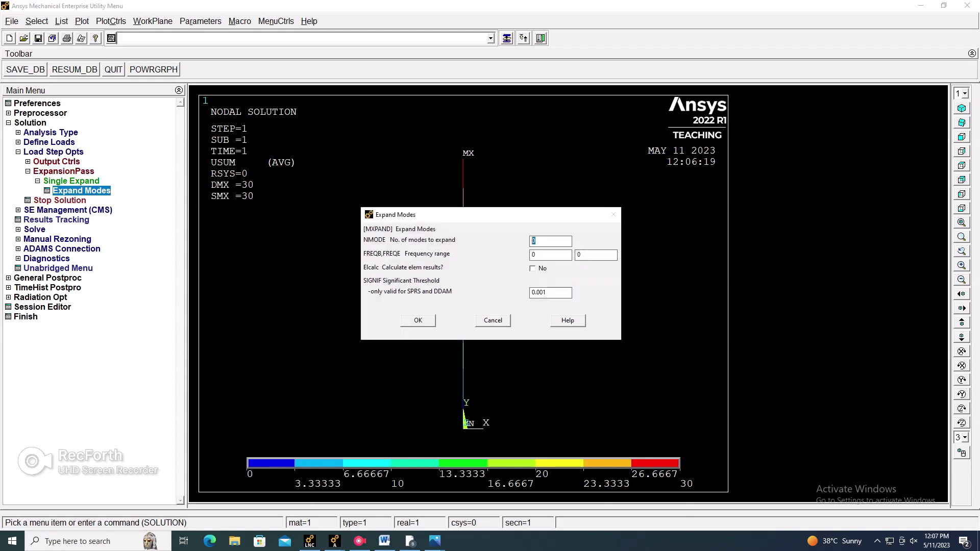
pyautogui.write('2')
pyautogui.click(533, 269)
pyautogui.click(418, 320)
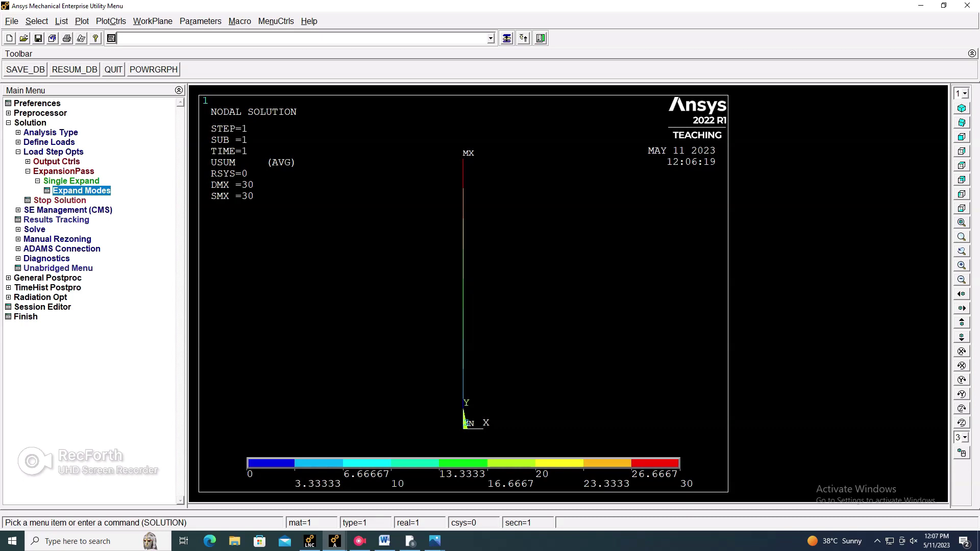
# Solve the current load step for the eigenvalue buckling analysis and close the note and status windows
pyautogui.click(53, 152)
pyautogui.click(34, 181)
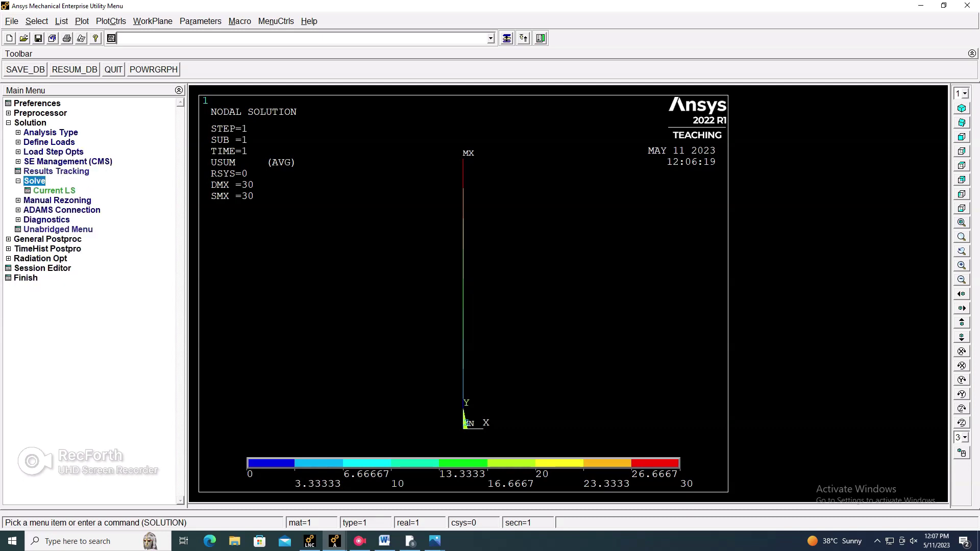
pyautogui.click(54, 191)
pyautogui.click(486, 319)
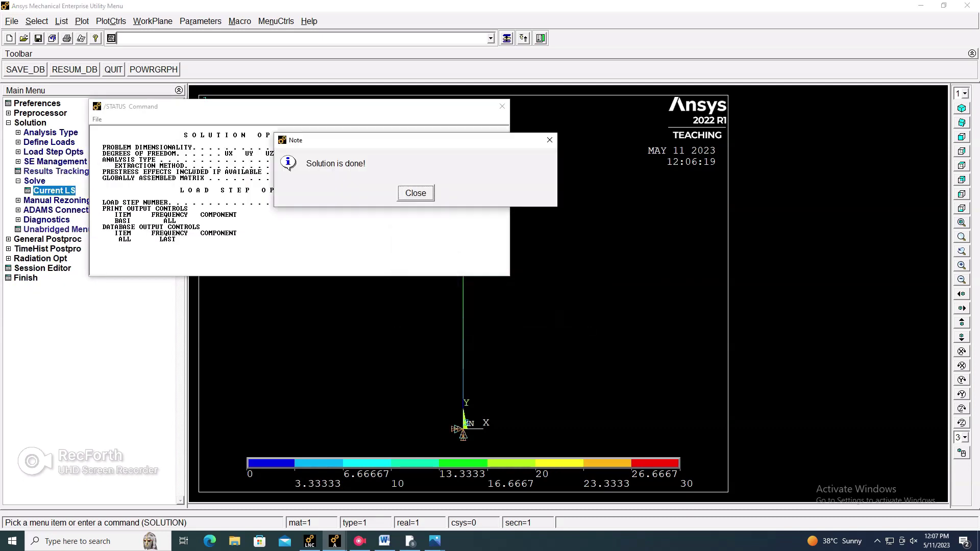
pyautogui.press('Return')
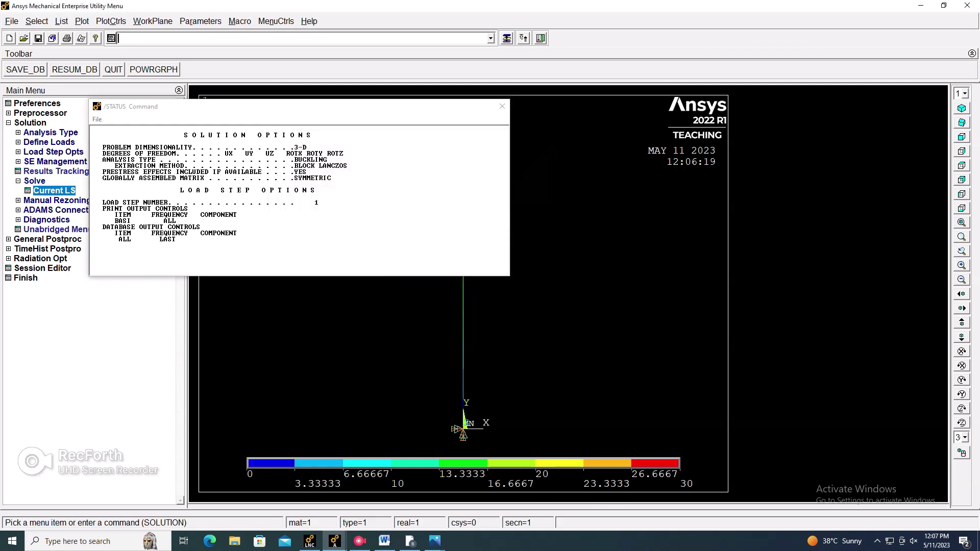
pyautogui.click(502, 106)
# Review the results summary listing the load factors of the extracted buckling modes, and close it
pyautogui.click(29, 123)
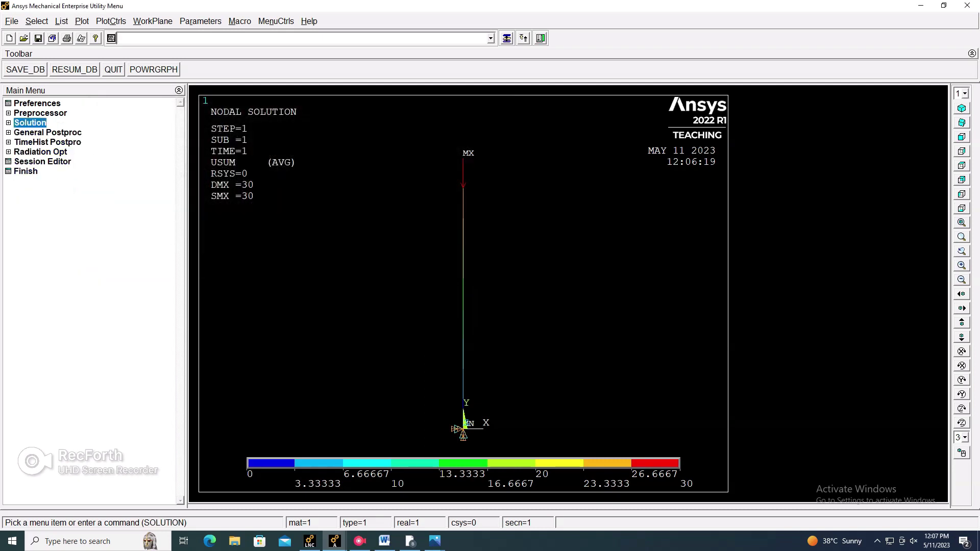
pyautogui.click(48, 133)
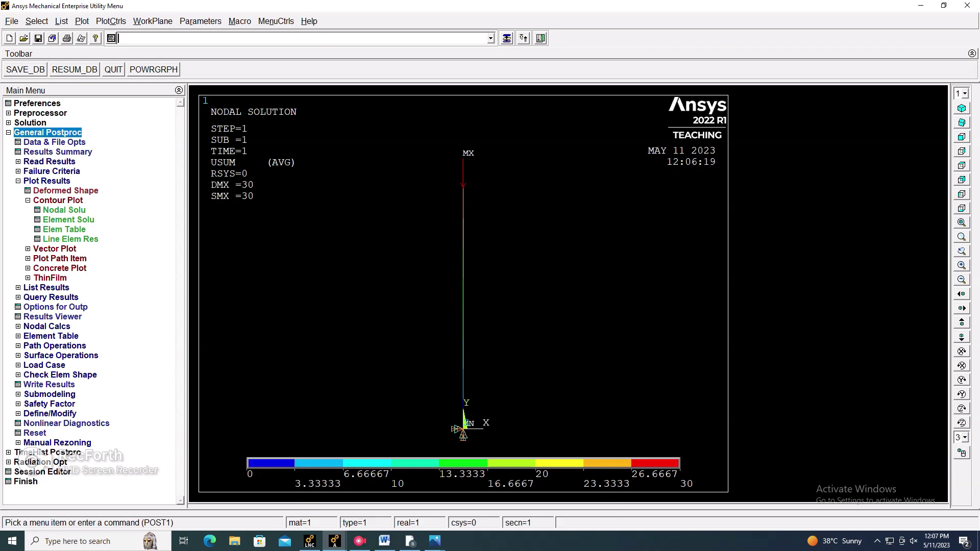
pyautogui.click(58, 152)
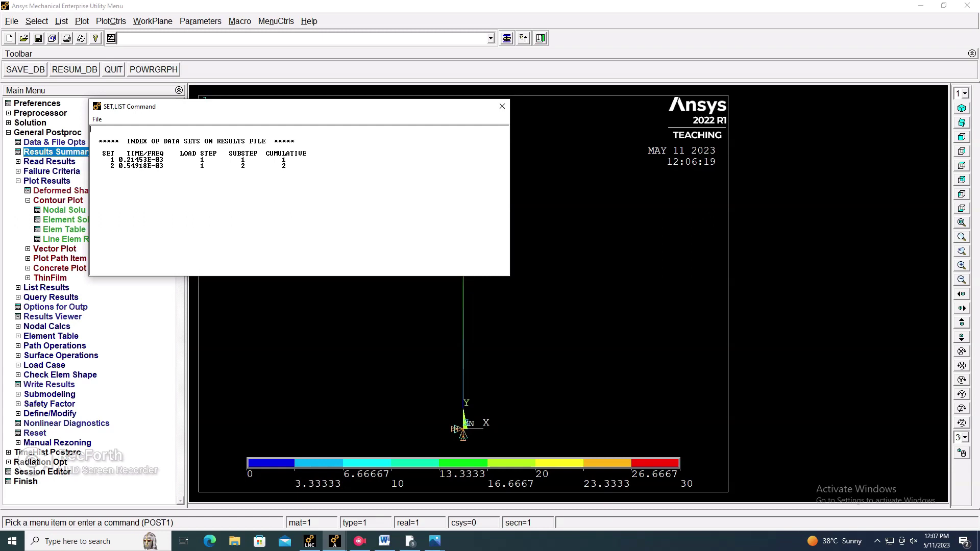
pyautogui.click(502, 107)
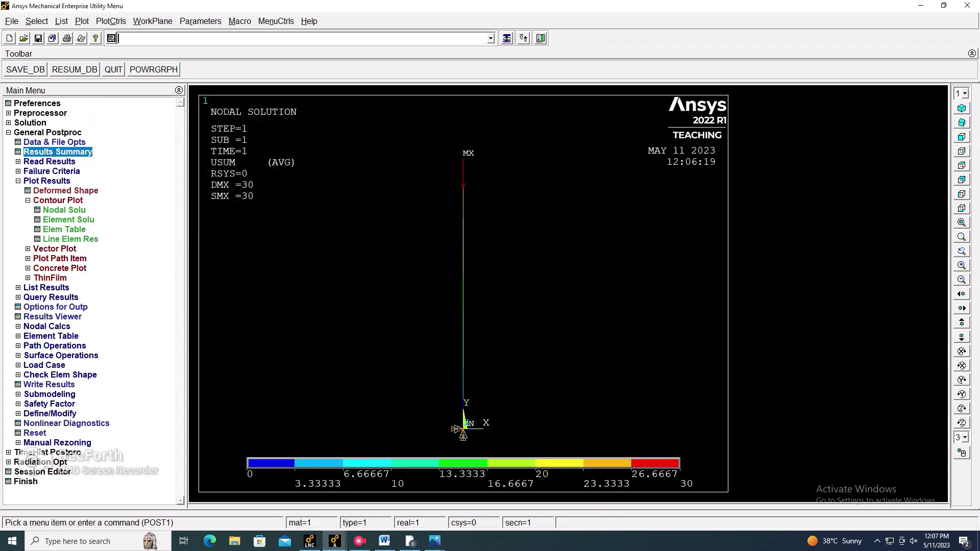
# Read the first result set and plot its deformed shape together with the undeformed edge
pyautogui.click(50, 162)
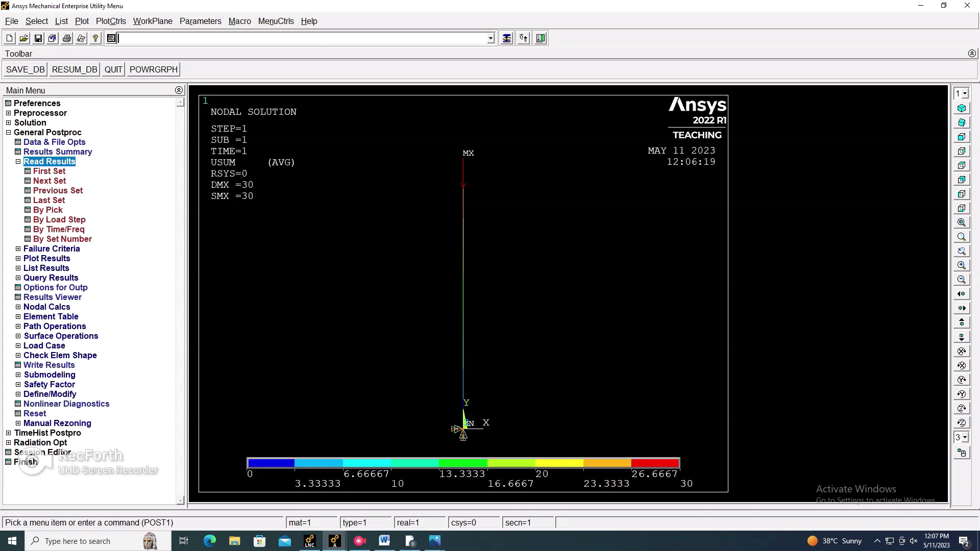
pyautogui.click(49, 172)
pyautogui.click(47, 259)
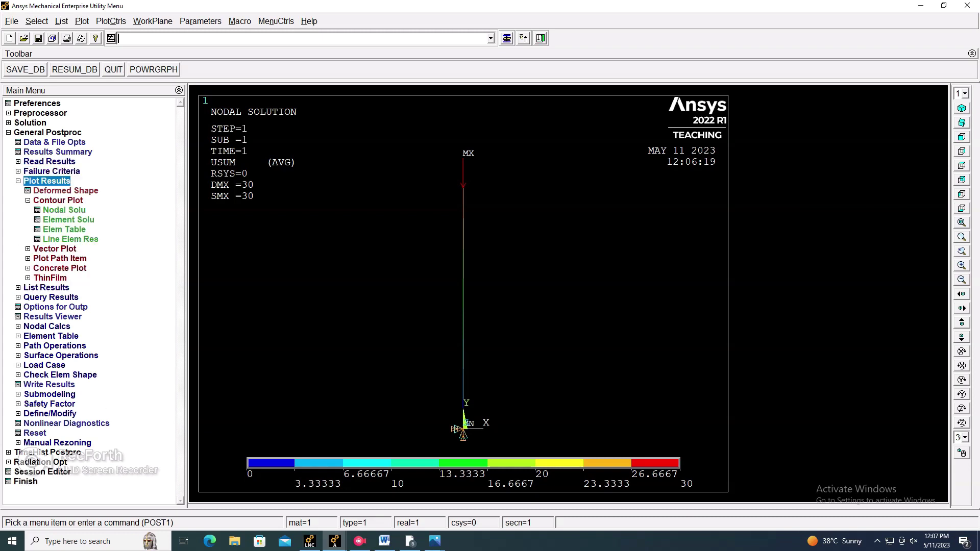
pyautogui.click(57, 200)
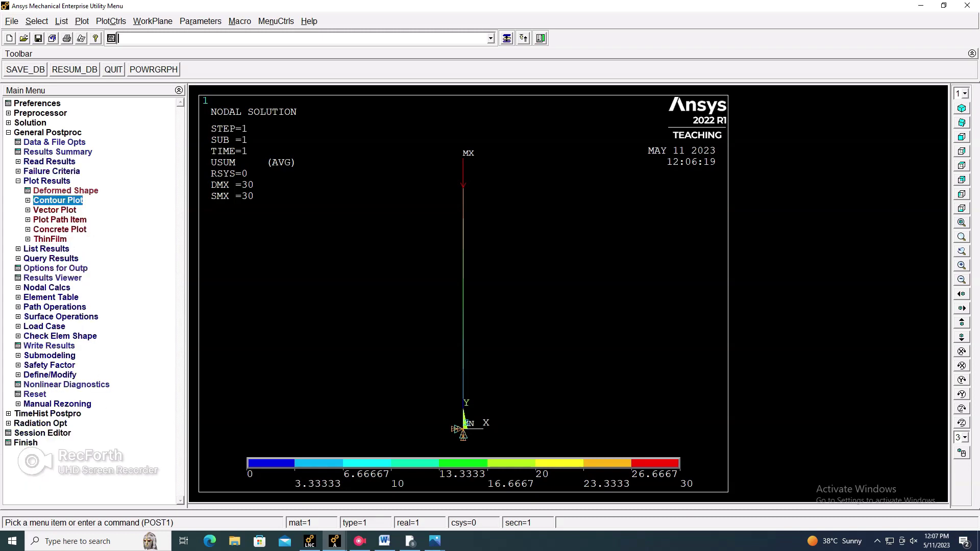
pyautogui.click(65, 191)
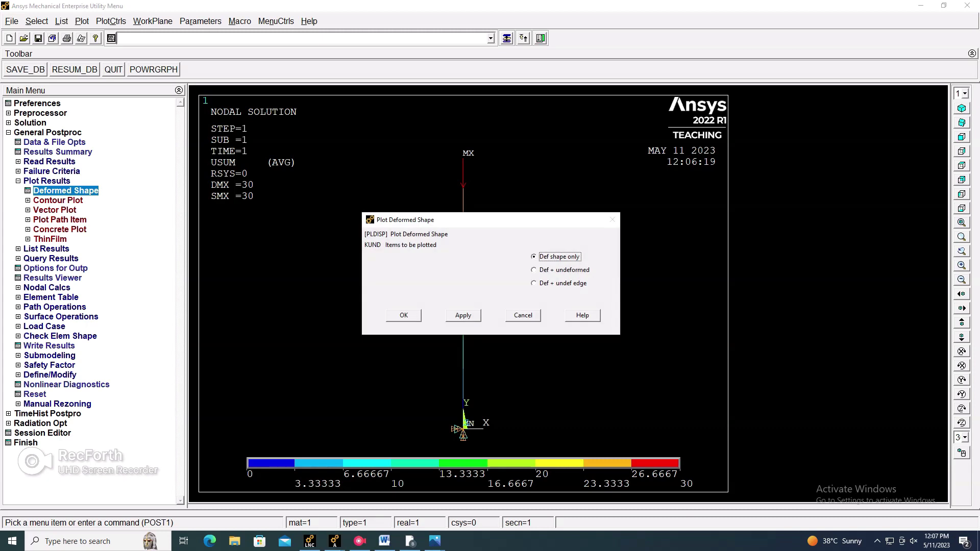
pyautogui.click(535, 283)
pyautogui.click(404, 316)
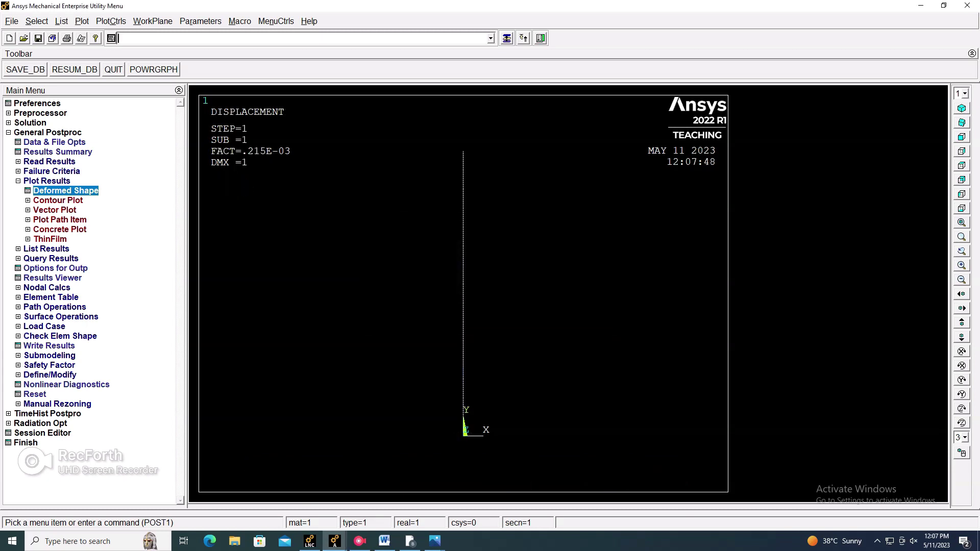
# Turn on the display of element shapes based on real constant descriptions and replot the column
pyautogui.click(111, 21)
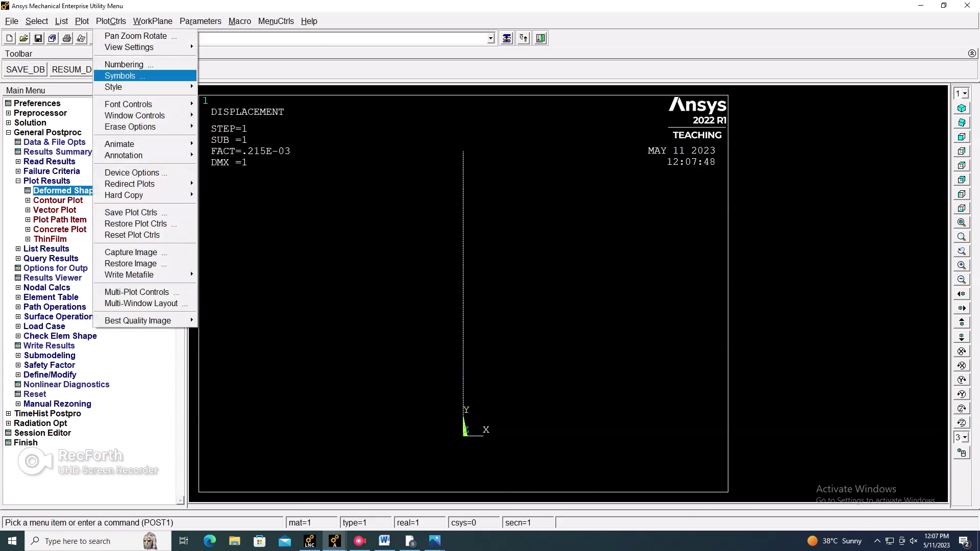
pyautogui.moveTo(143, 87)
pyautogui.click(235, 98)
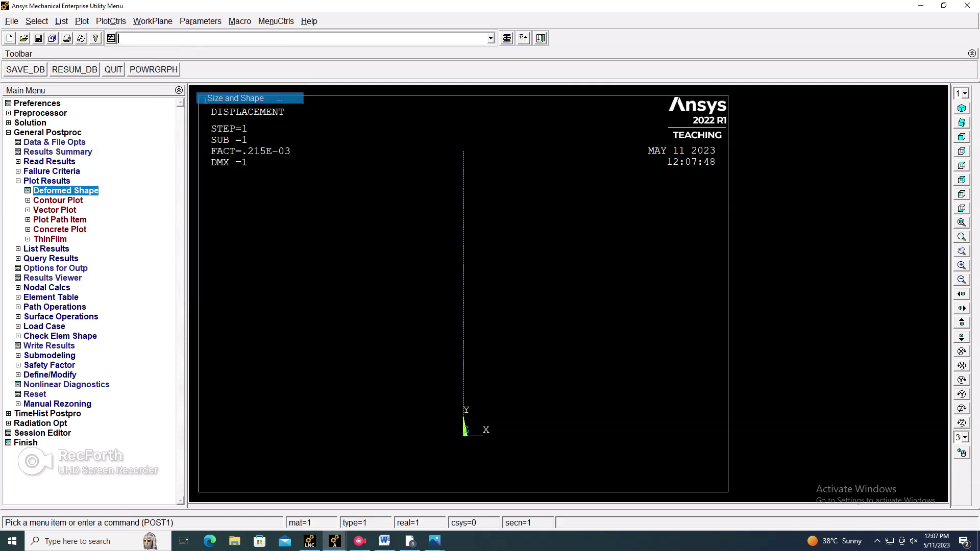
pyautogui.click(533, 182)
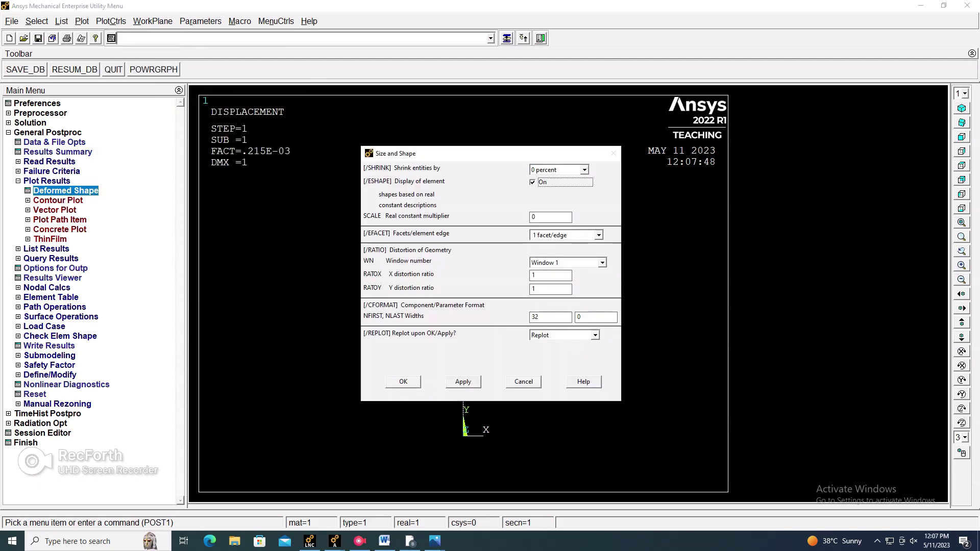
pyautogui.press('Return')
pyautogui.scroll(3, 463, 293)
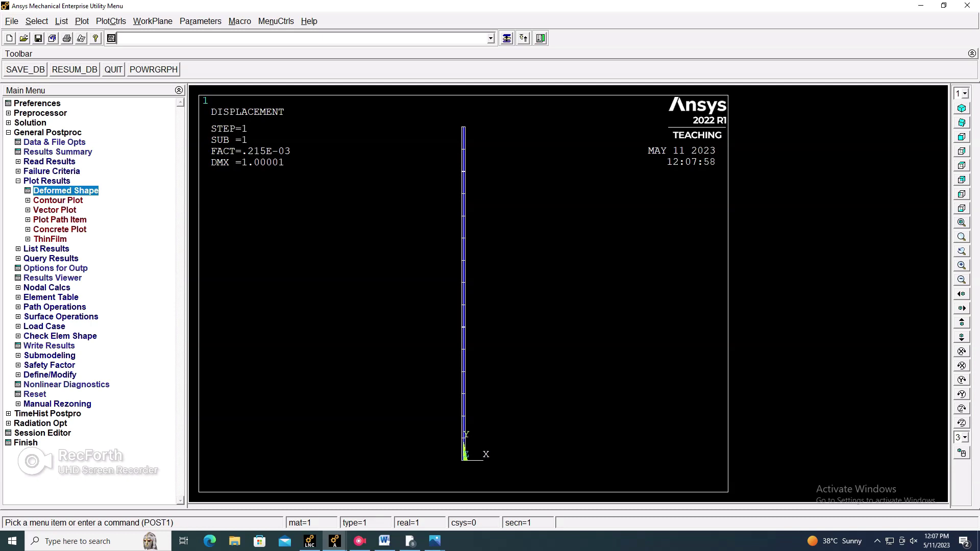
# Read the next result set and plot the second buckling mode's deformed shape with the undeformed edge
pyautogui.click(50, 161)
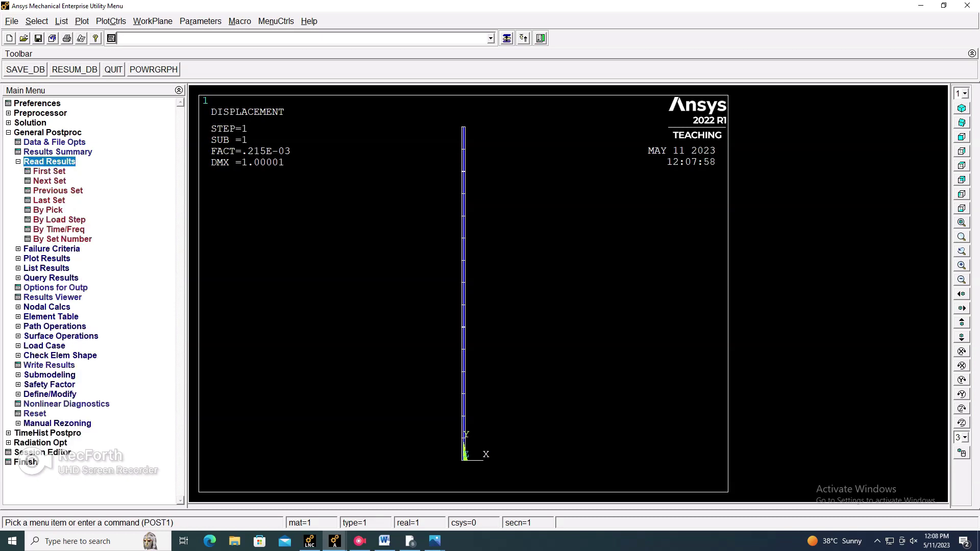
pyautogui.click(50, 182)
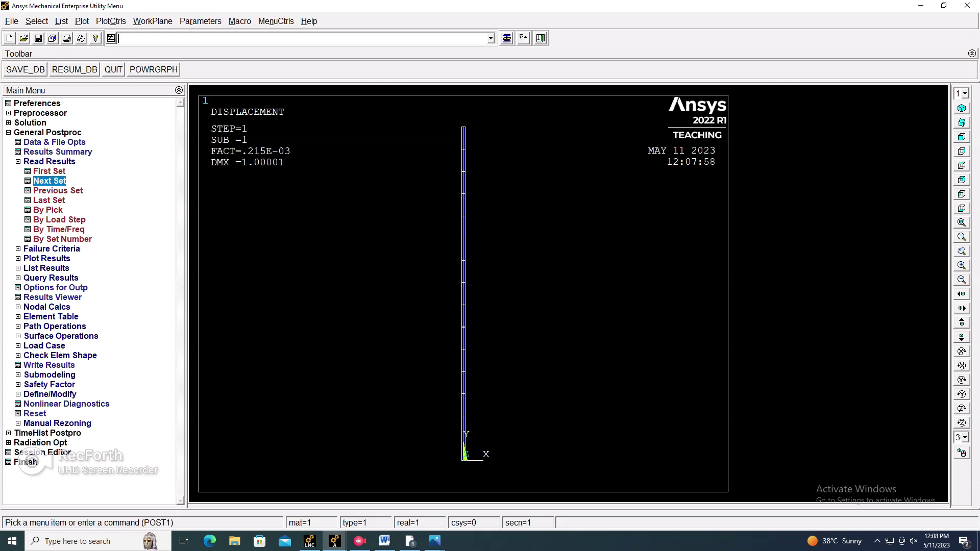
pyautogui.click(47, 259)
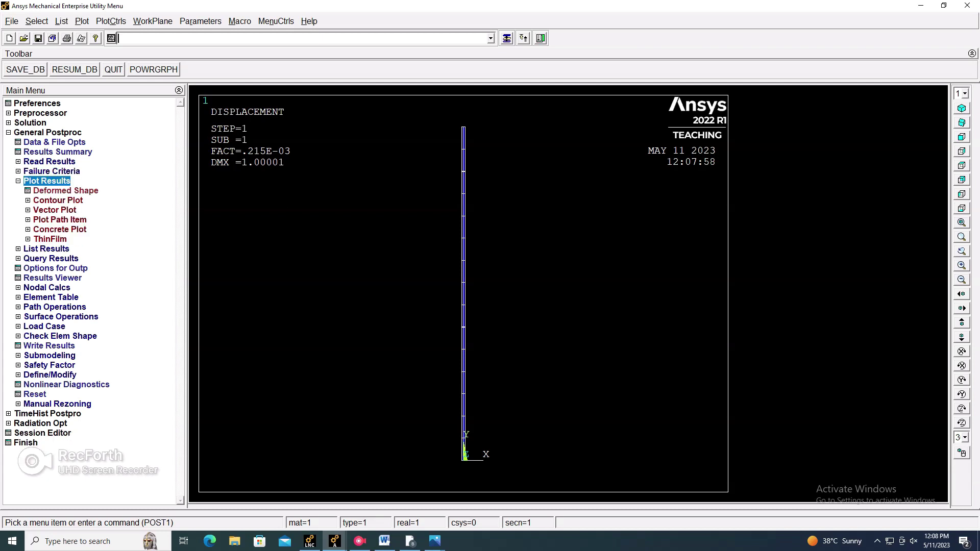
pyautogui.click(65, 190)
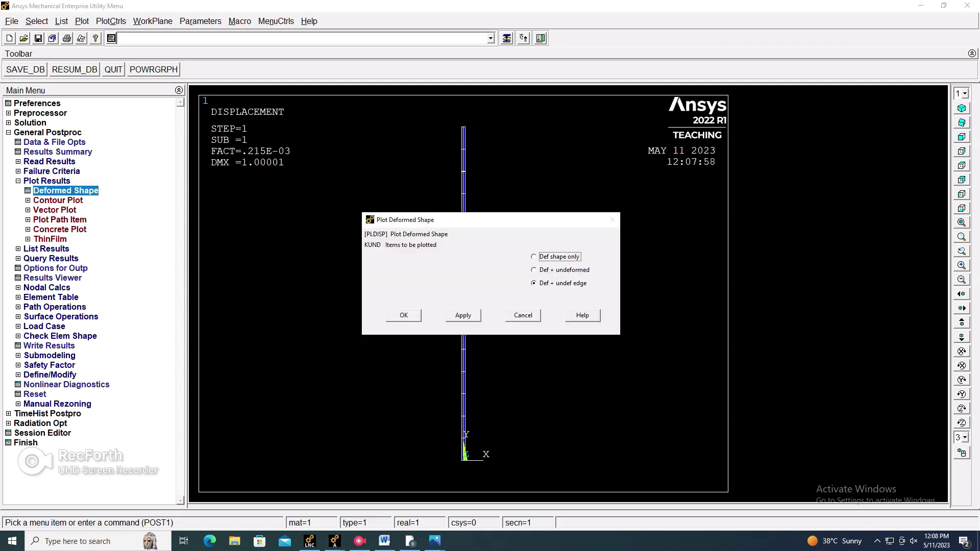
pyautogui.press('Return')
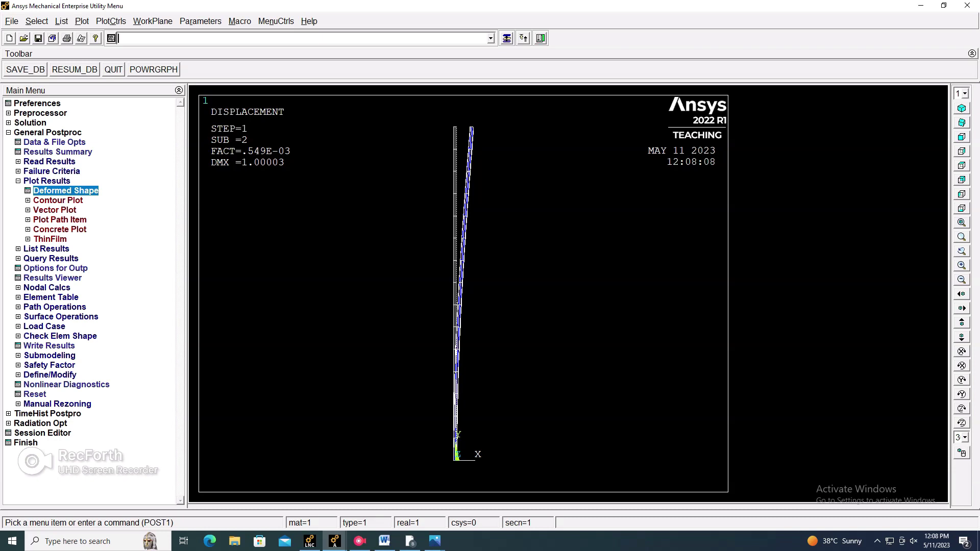
# Leave the postprocessing results and start a new analysis of type Static
pyautogui.click(46, 181)
pyautogui.click(30, 123)
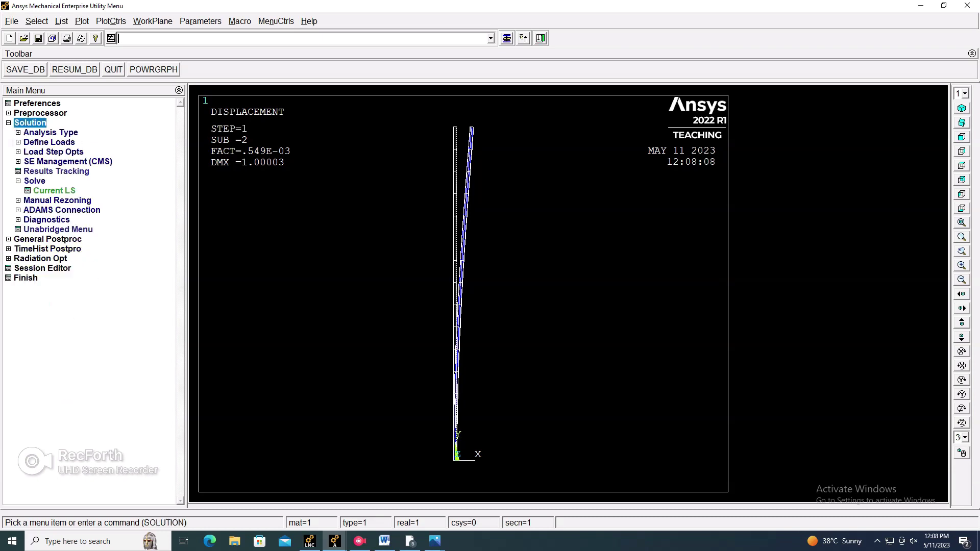
pyautogui.click(51, 133)
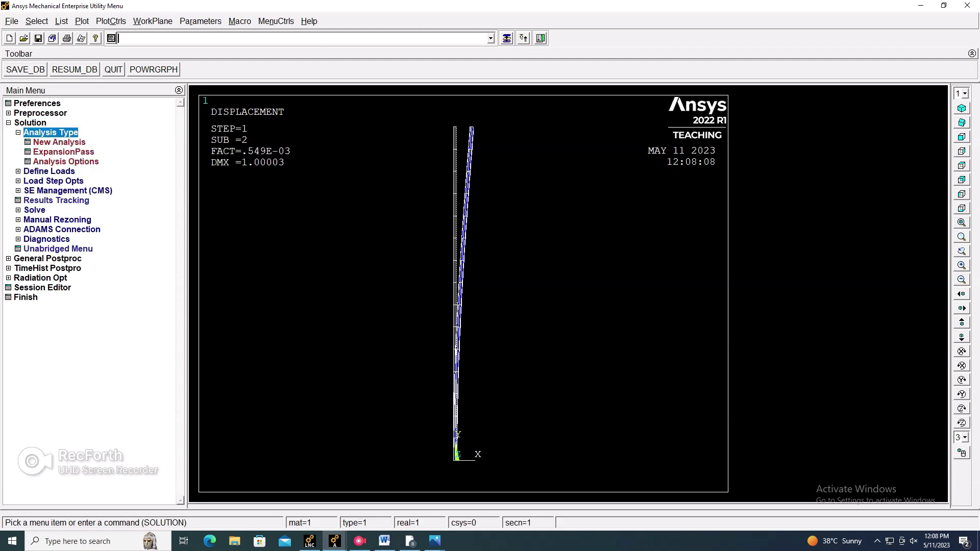
pyautogui.click(59, 143)
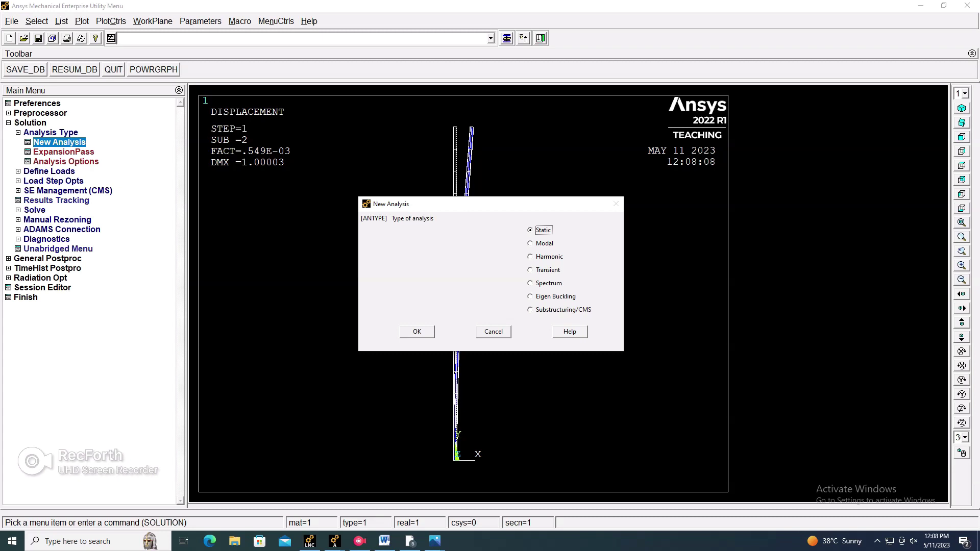
pyautogui.press('Return')
# Set the solution controls to Large Displacement Static with prestress effects calculated and a time at end of loadstep of 1000
pyautogui.click(60, 161)
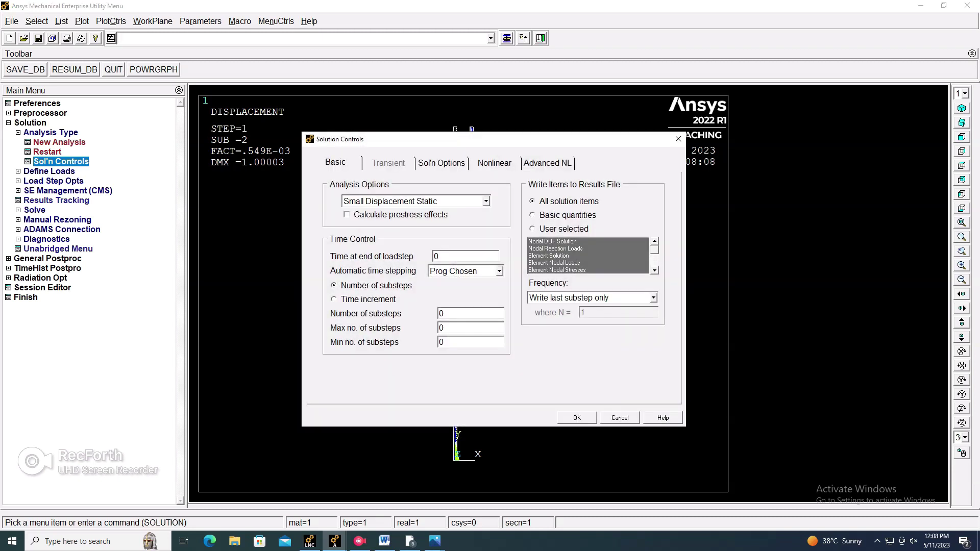
pyautogui.click(486, 201)
pyautogui.click(389, 223)
pyautogui.click(347, 215)
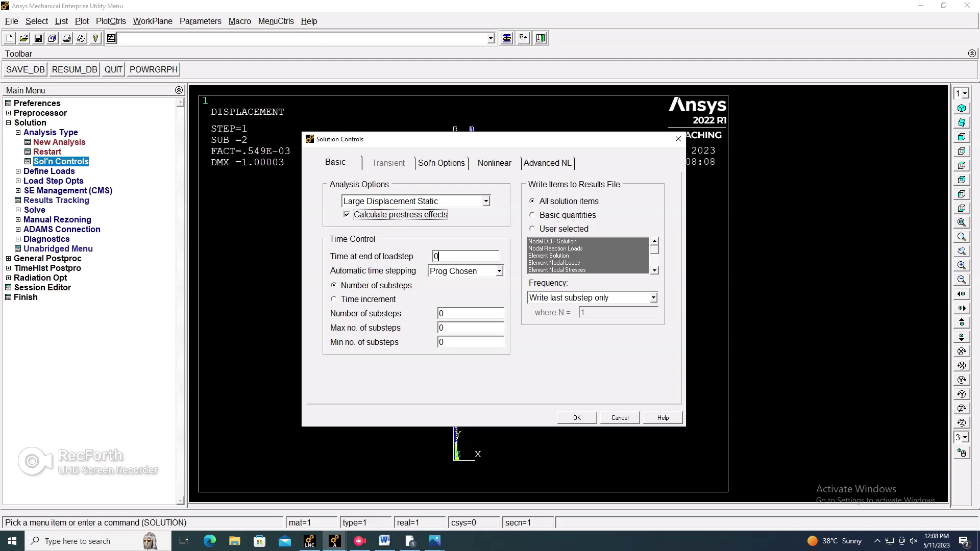
pyautogui.press('BackSpace')
pyautogui.write('1000')
# Control the substeps by time increment with time step size 5, minimum 1 and maximum 10, check the nonlinear settings, and accept the solution controls
pyautogui.click(335, 299)
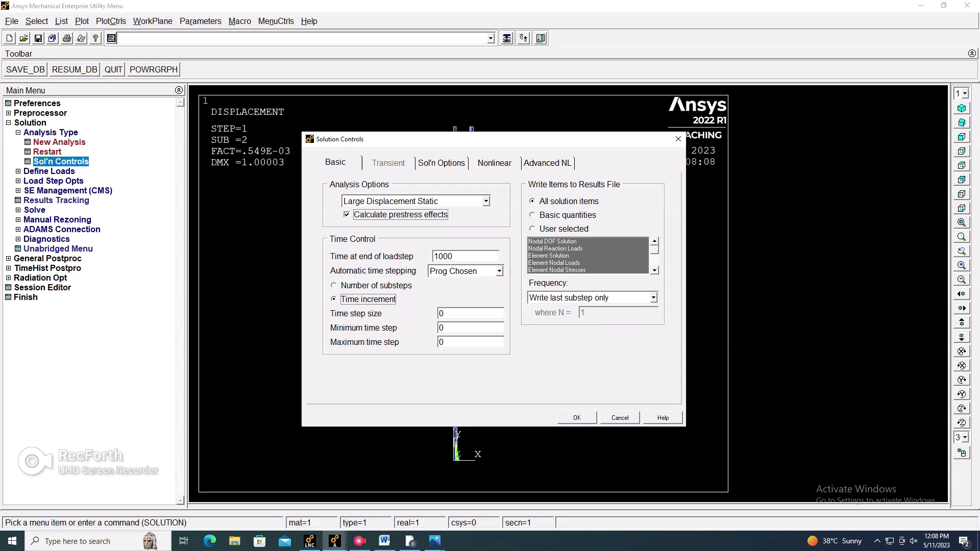
pyautogui.press('BackSpace')
pyautogui.write('5')
pyautogui.press('BackSpace')
pyautogui.write('1')
pyautogui.press('BackSpace')
pyautogui.write('10')
pyautogui.click(494, 163)
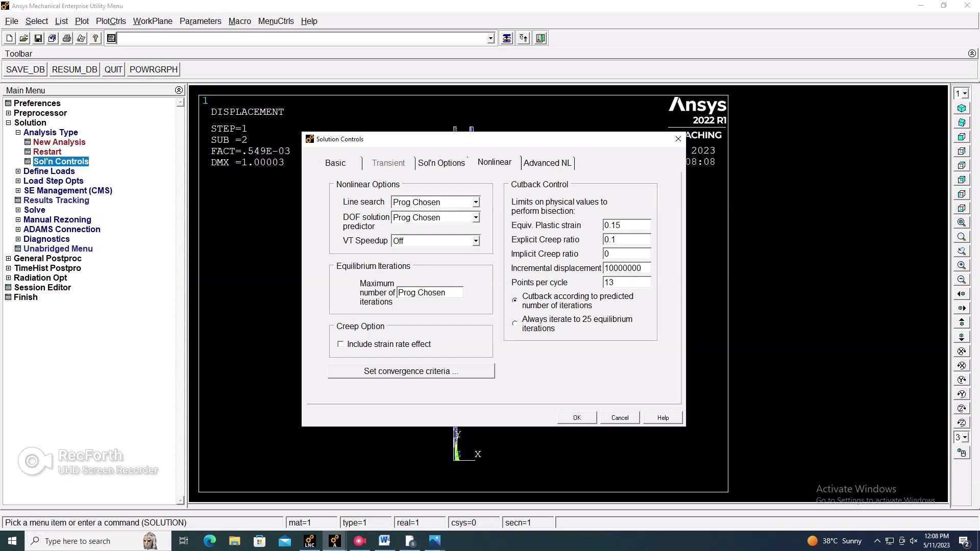
pyautogui.click(547, 163)
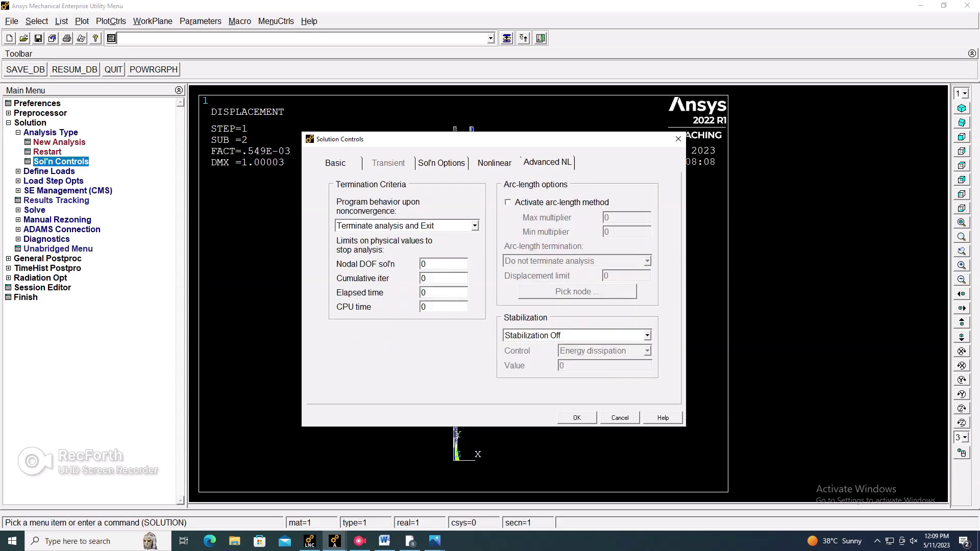
pyautogui.press('Return')
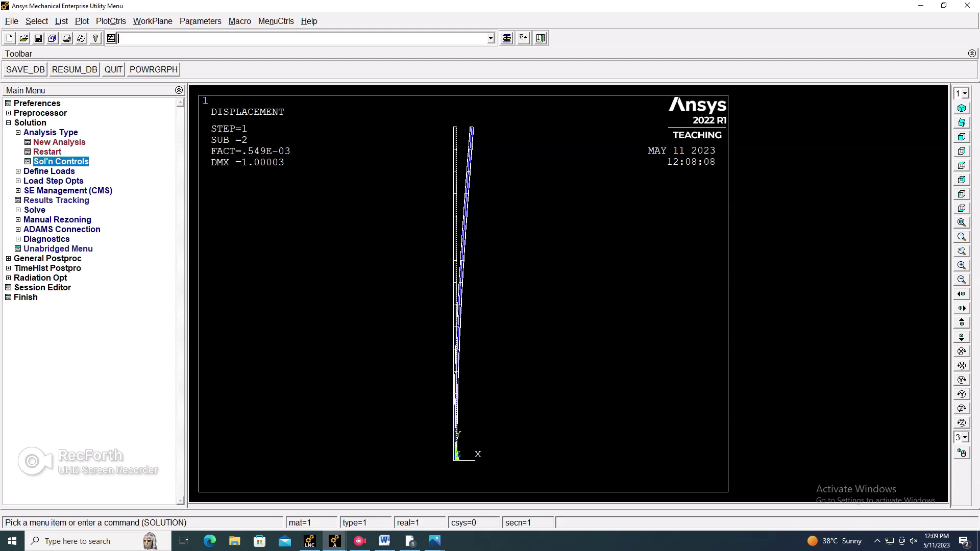
# Solve the current load step of the nonlinear static analysis and close the solution-done note and the status listing
pyautogui.click(50, 133)
pyautogui.click(34, 182)
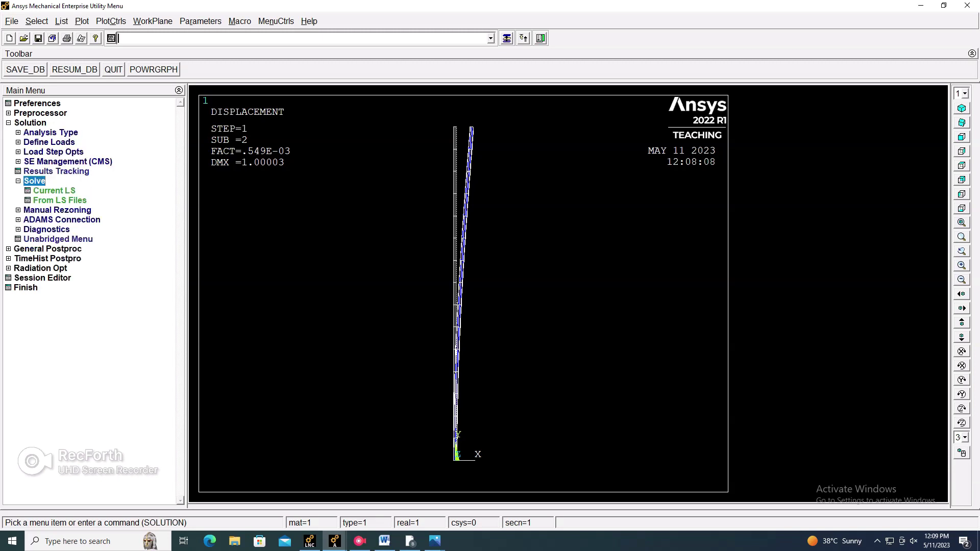
pyautogui.doubleClick(54, 190)
pyautogui.click(479, 317)
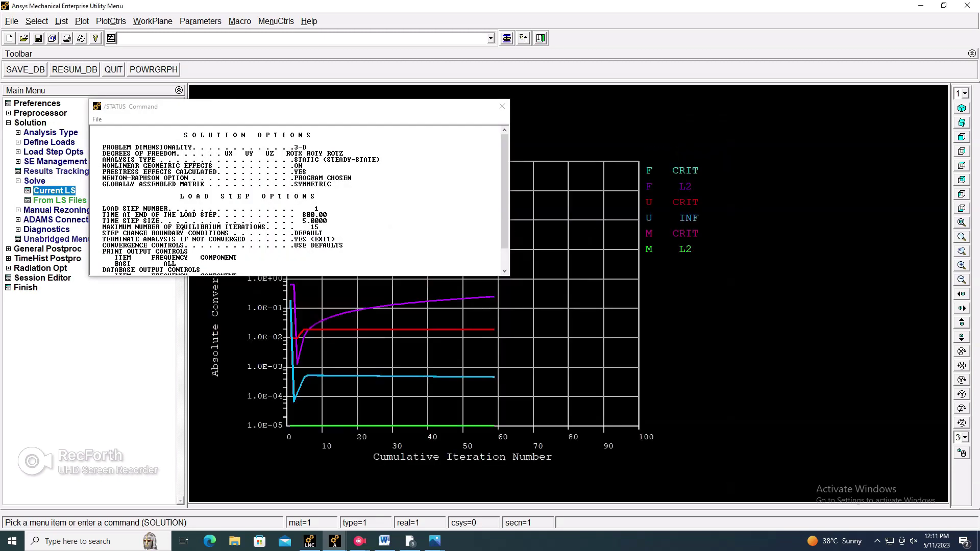
pyautogui.click(416, 193)
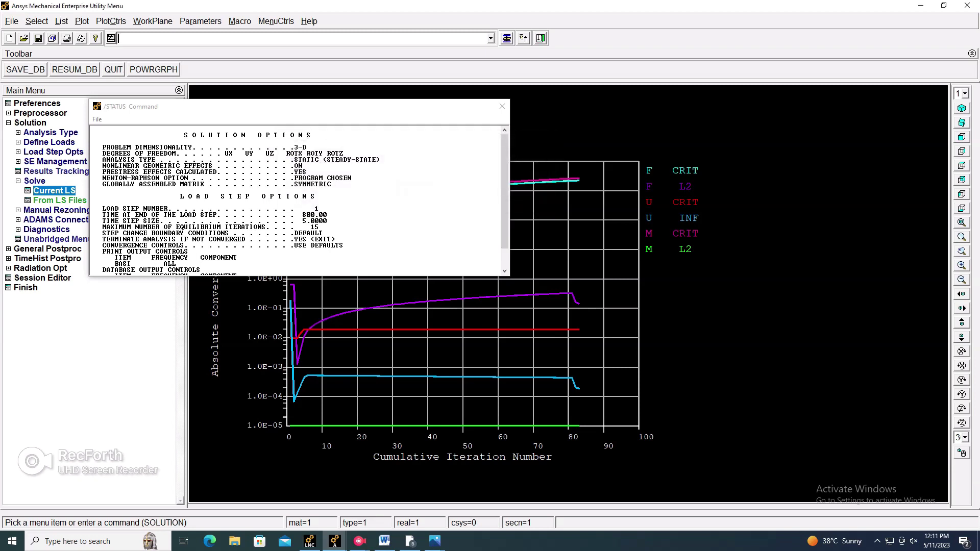
pyautogui.click(502, 106)
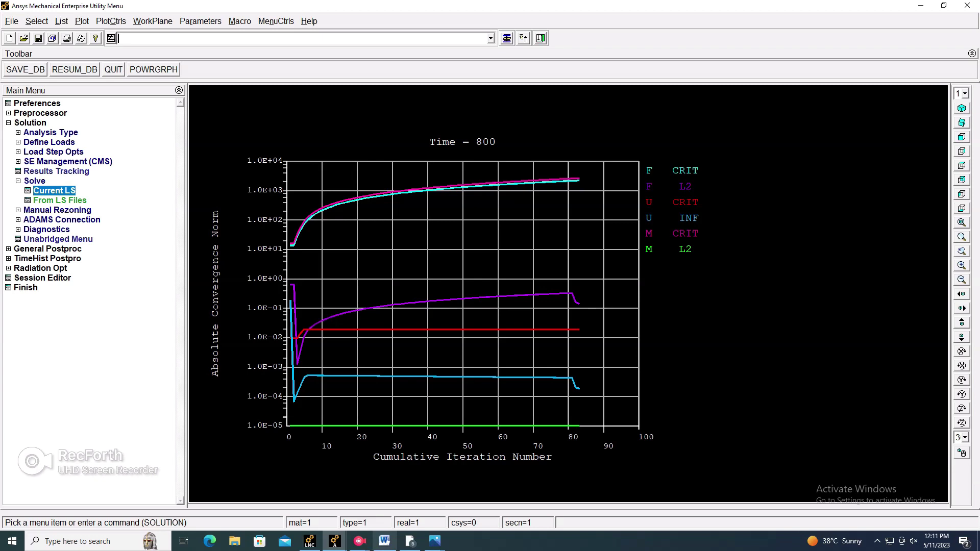
pyautogui.moveTo(360, 541)
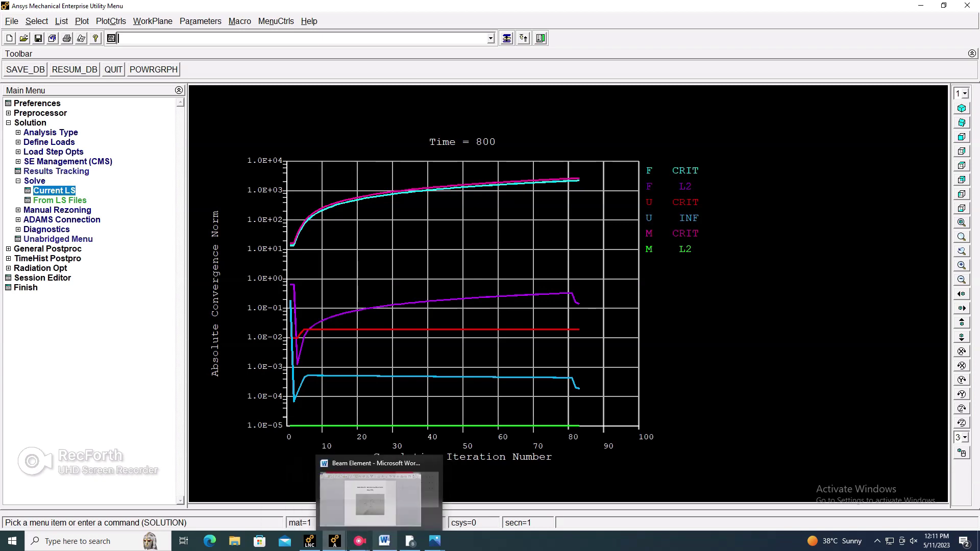
pyautogui.click(322, 498)
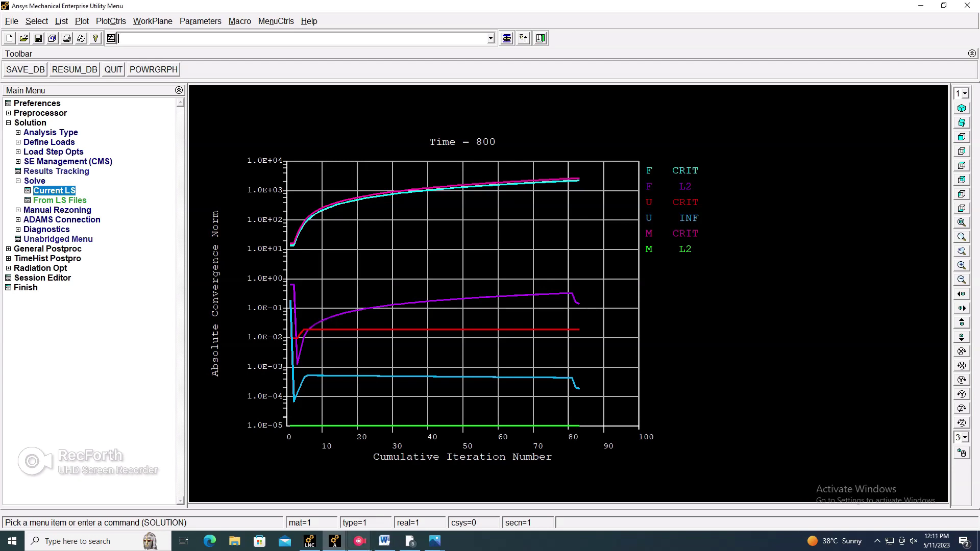
pyautogui.moveTo(360, 541)
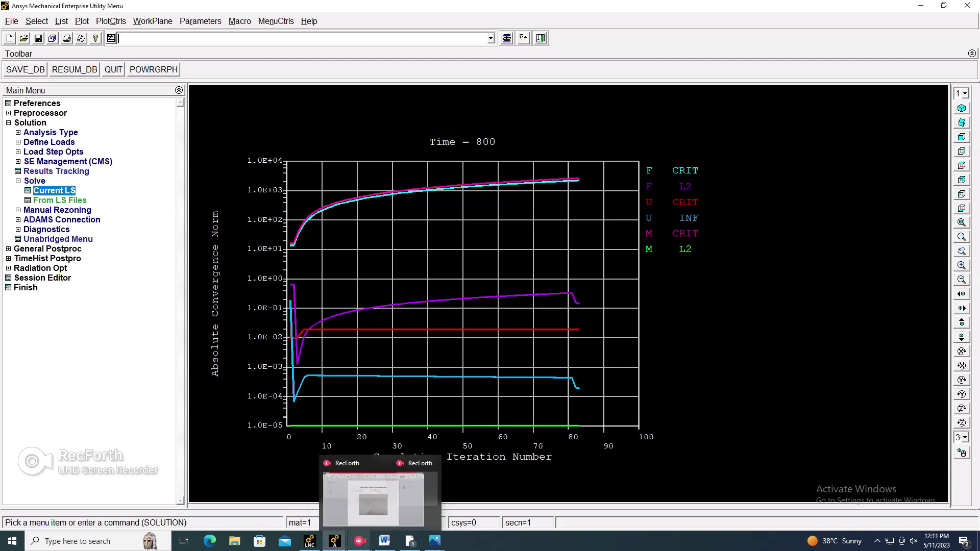
pyautogui.click(321, 499)
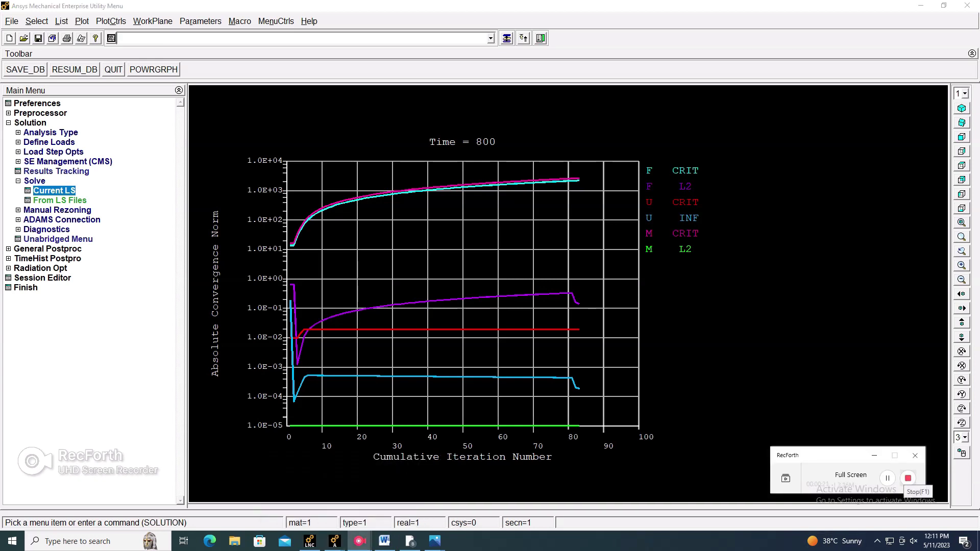